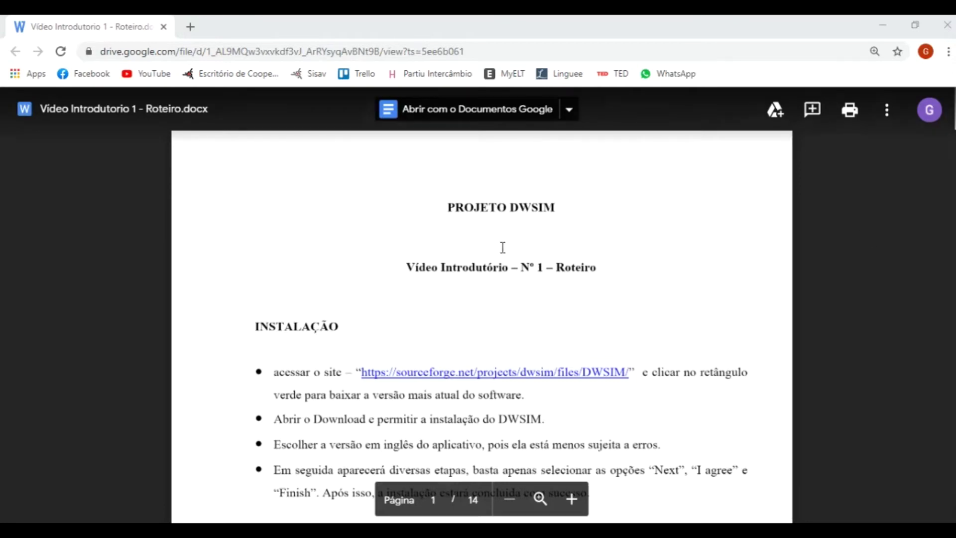
Open the DWSIM download page from the script document and run the downloaded installer despite the SmartScreen block.
click(459, 374)
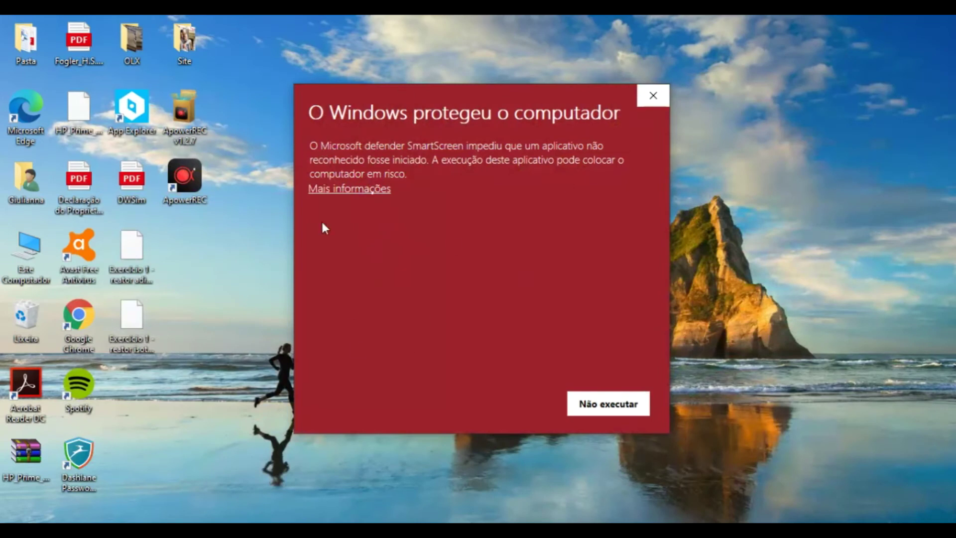
click(340, 192)
click(469, 411)
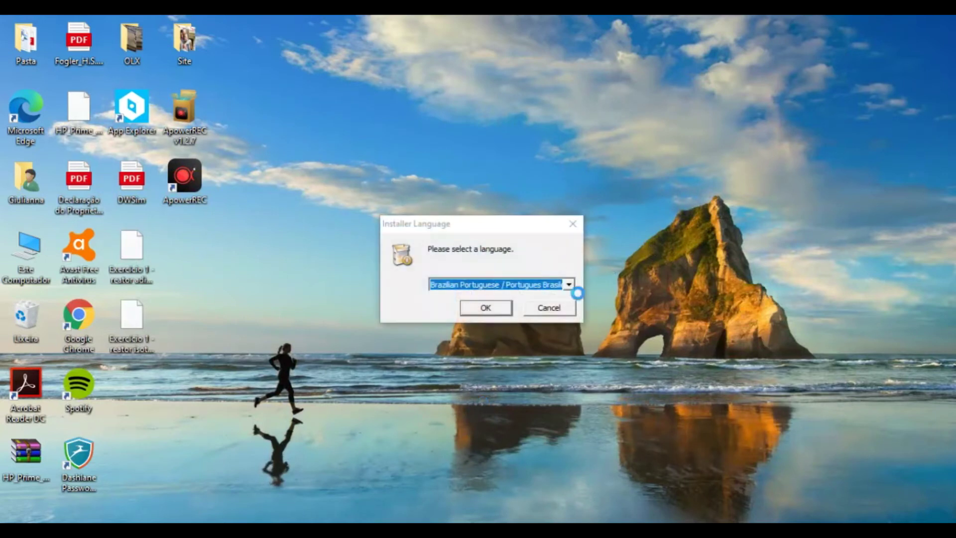
Set the installer language to English.
click(573, 285)
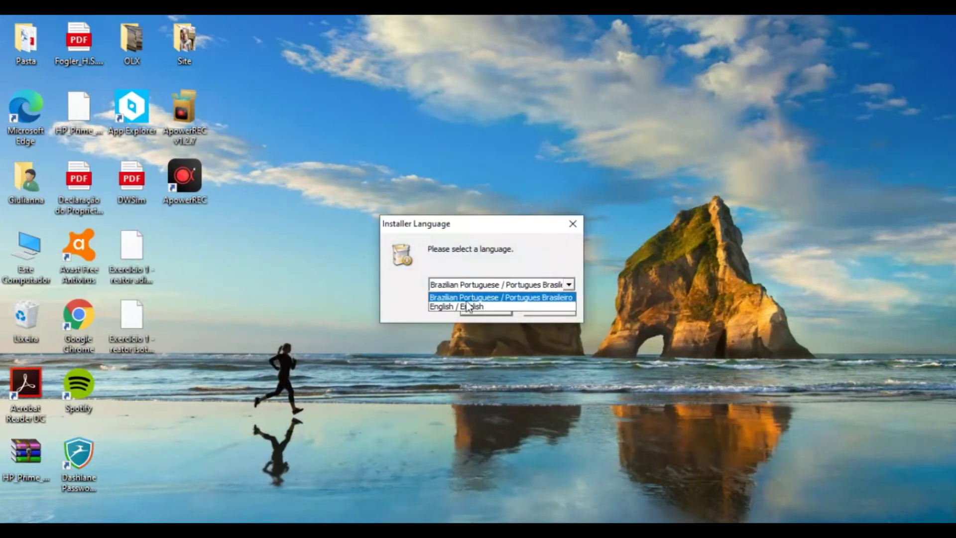
click(441, 309)
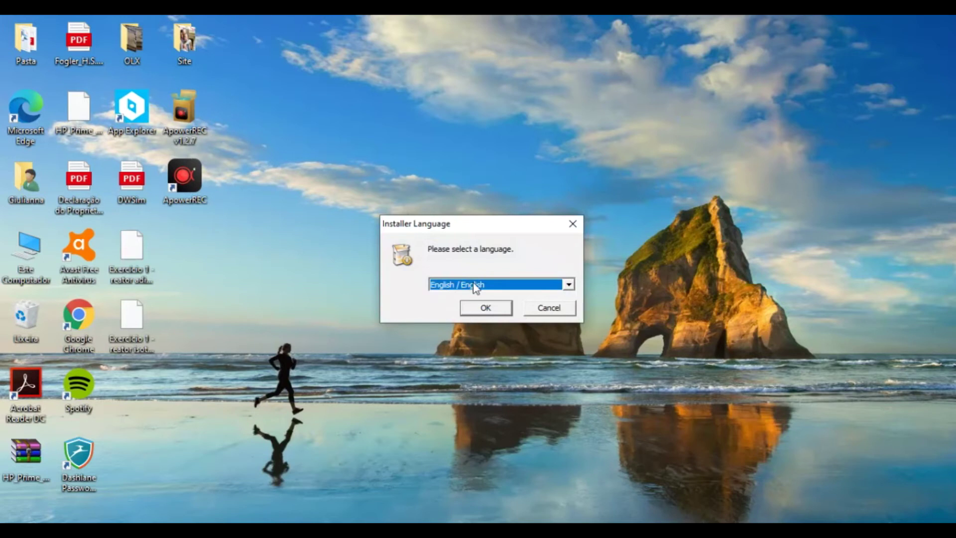
click(479, 308)
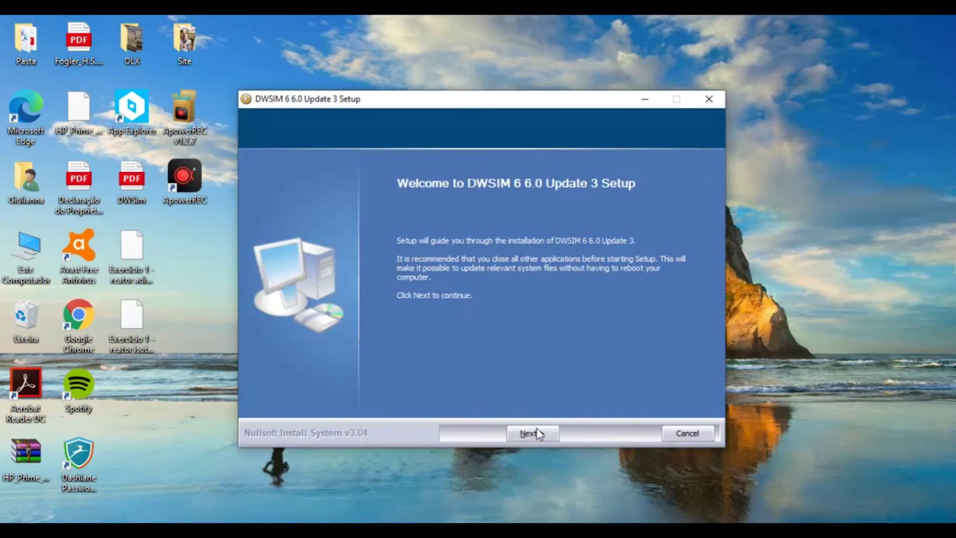
Accept the license and install DWSIM 6 6.0 Update 3 with only the DWSIM component, completing the setup wizard.
click(533, 432)
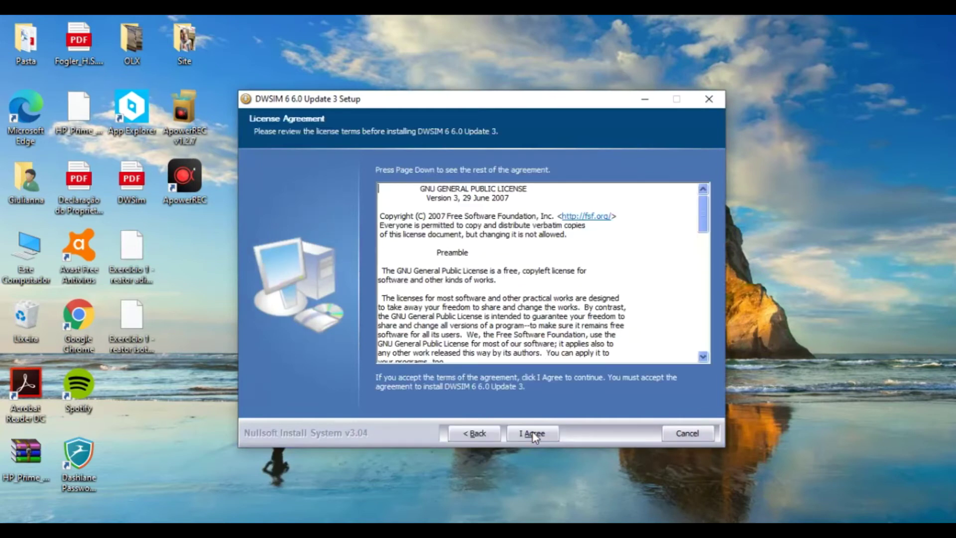
click(531, 433)
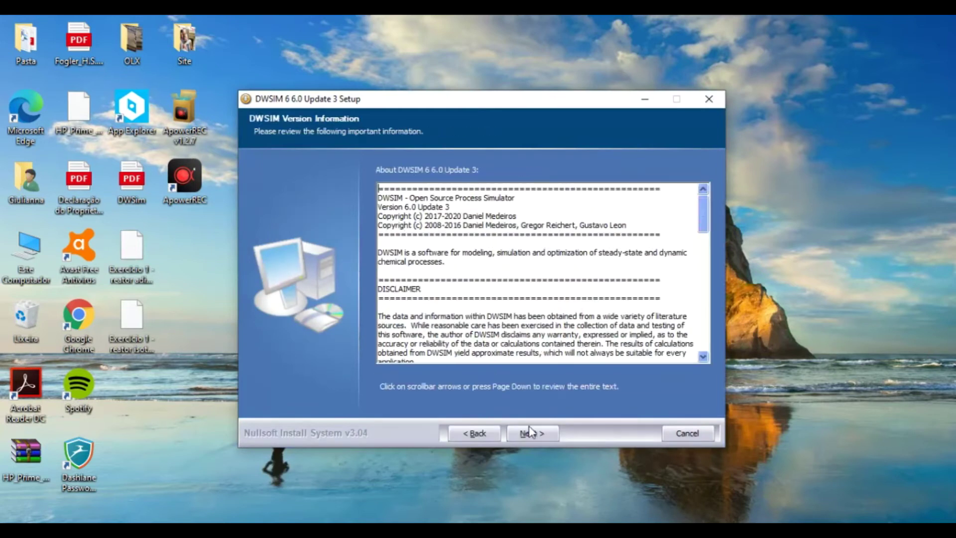
click(529, 436)
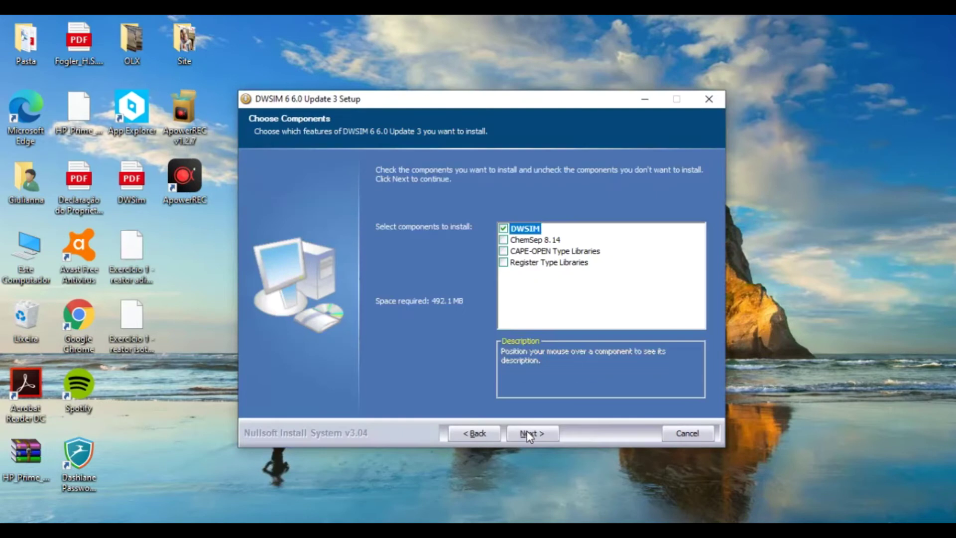
click(531, 434)
click(538, 434)
click(539, 436)
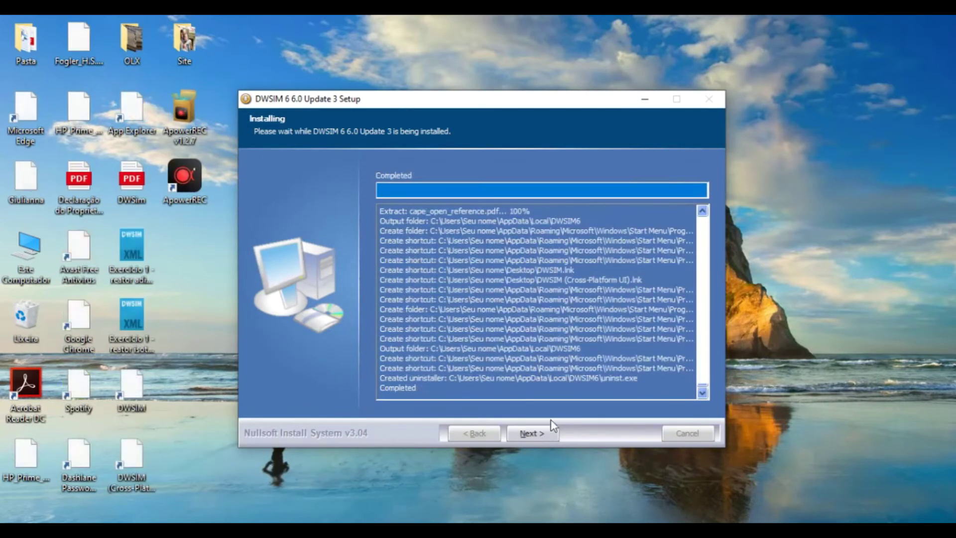
click(545, 434)
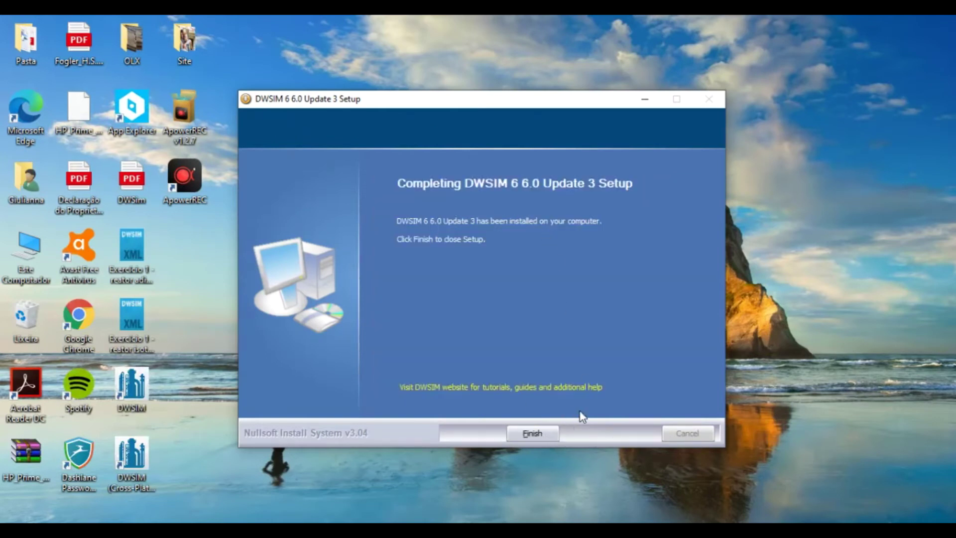
click(537, 435)
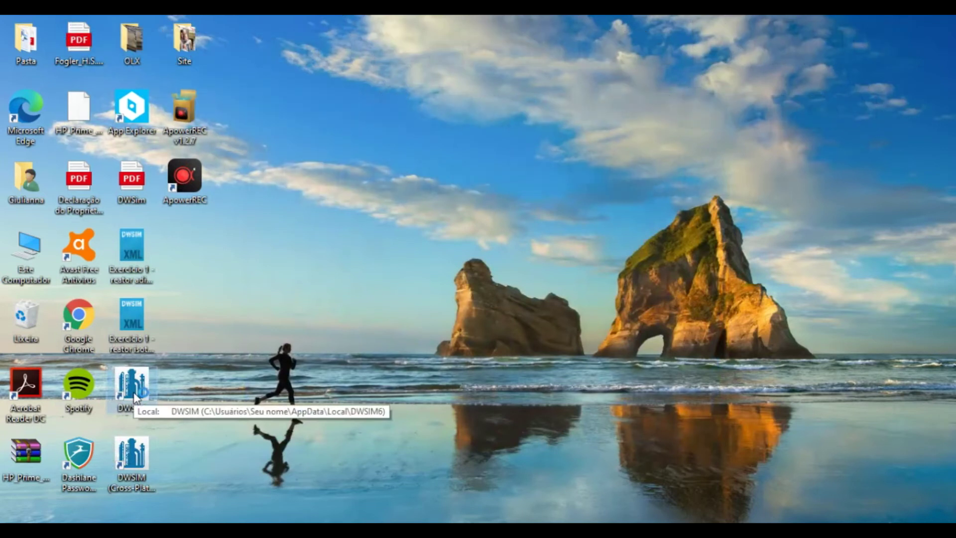
Launch DWSIM and create a new process model with the wizard, continuing to the compound selection.
double_click(135, 397)
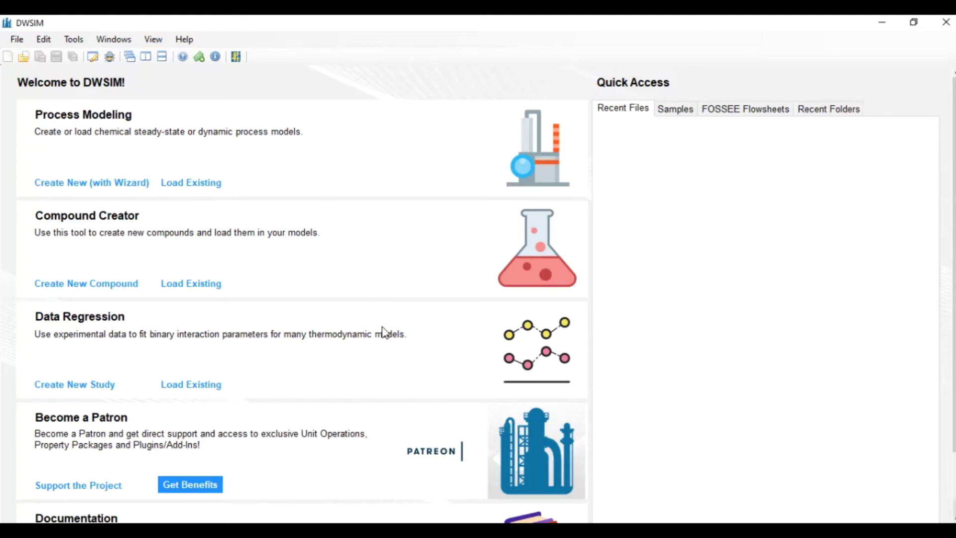
click(80, 188)
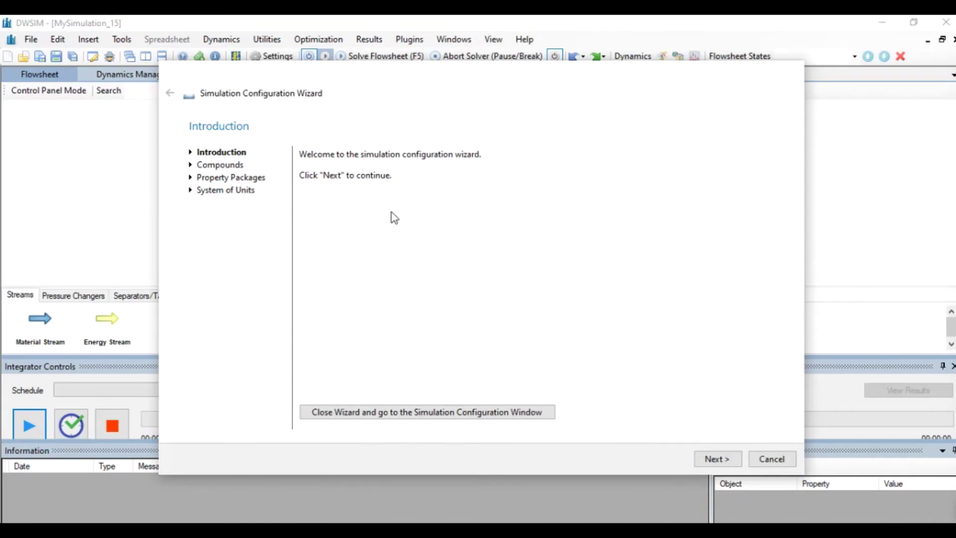
click(714, 459)
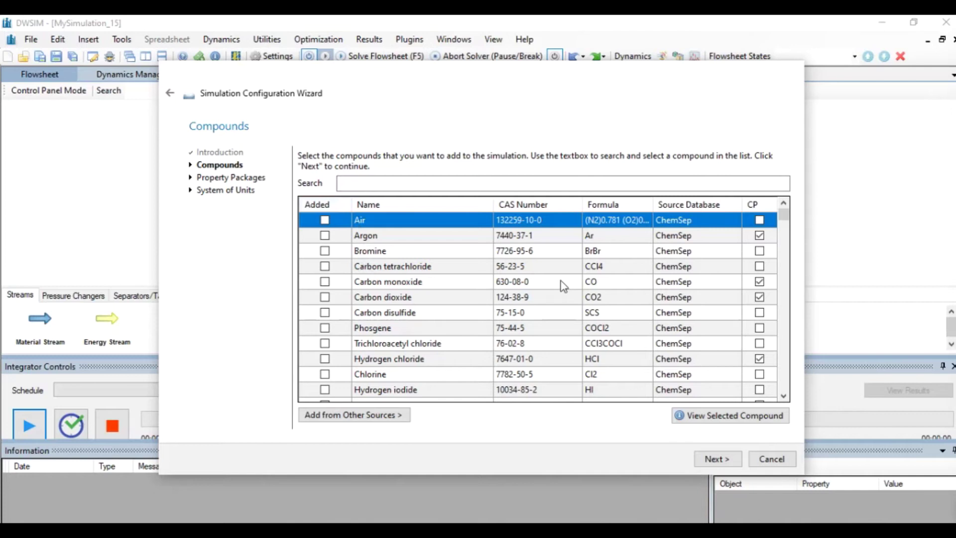
Search the compound list for "co2" and for "carbon dio", and continue to the property packages.
click(421, 182)
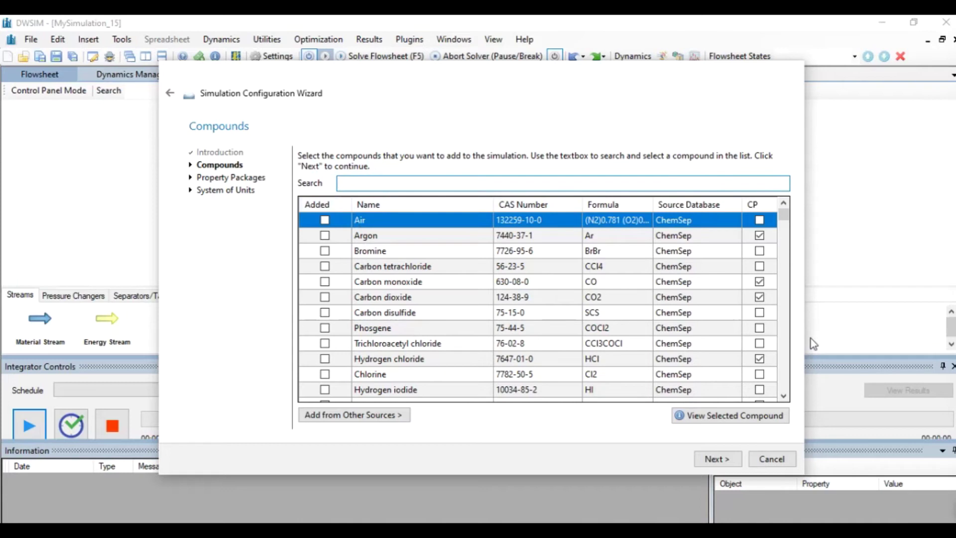
text(co2)
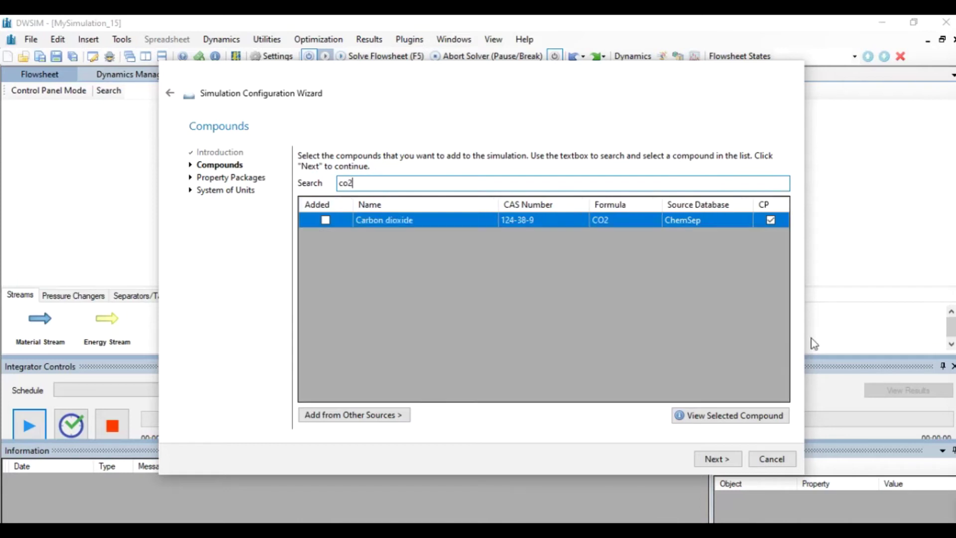
double_click(379, 186)
key(BackSpace)
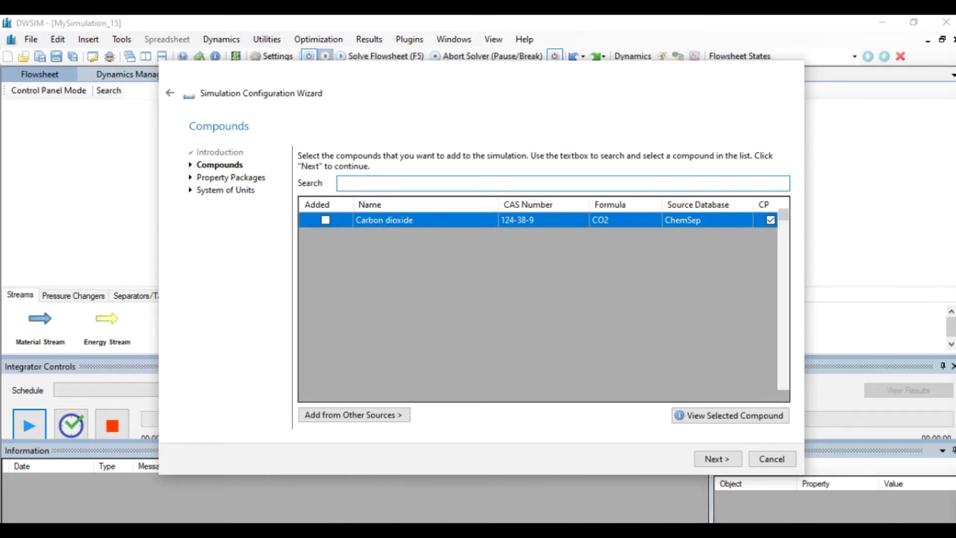
text(carbon dio)
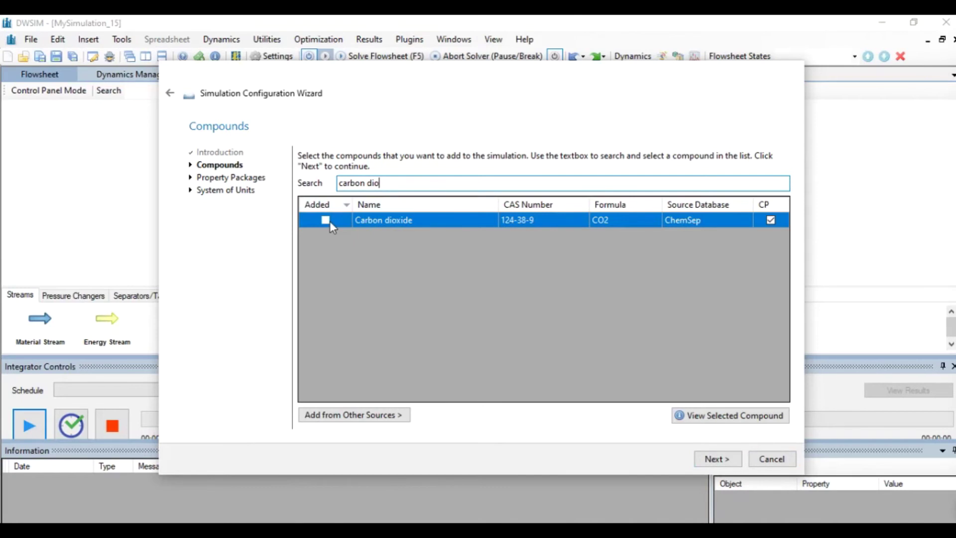
click(704, 462)
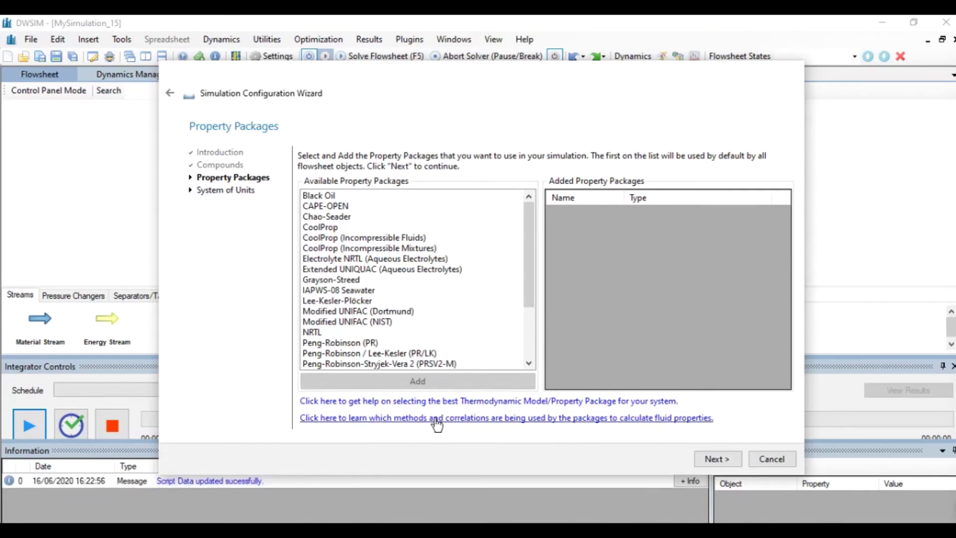
Read the online help on property package selection, examining the models recommended by system type, and return to the wizard.
click(401, 401)
scroll(537, 294, down, 8)
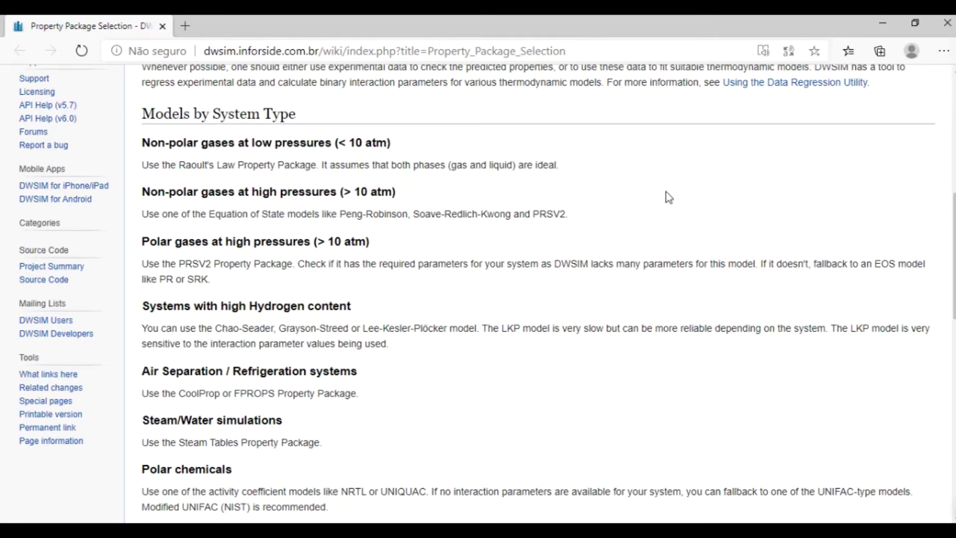
scroll(665, 192, up, 2)
scroll(243, 475, down, 2)
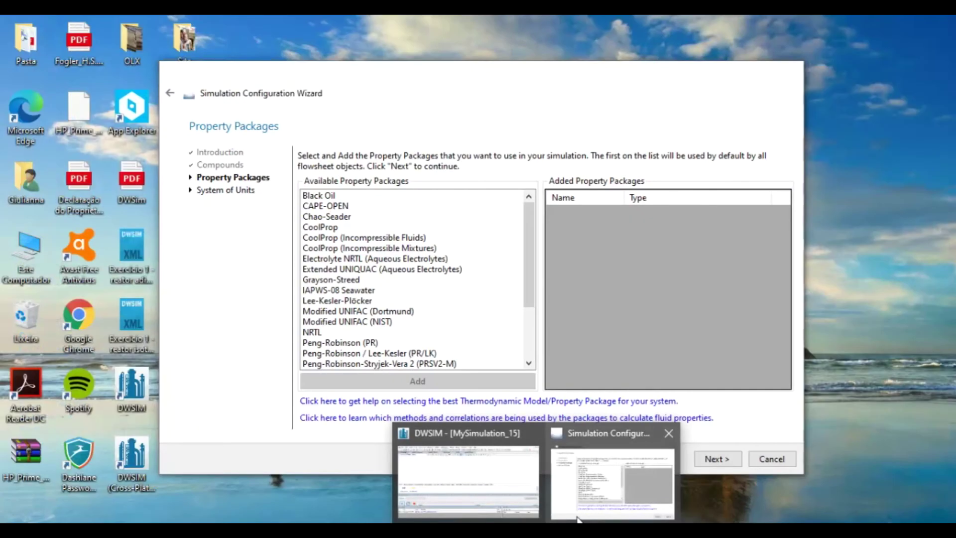
click(578, 519)
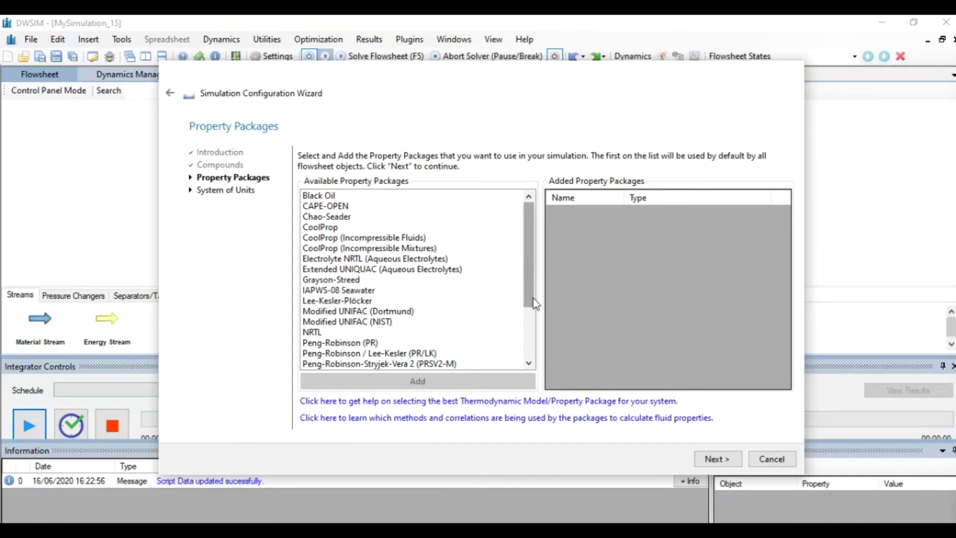
Add the Raoult's Law property package to the simulation and continue to the system of units.
scroll(356, 305, down, 3)
click(356, 303)
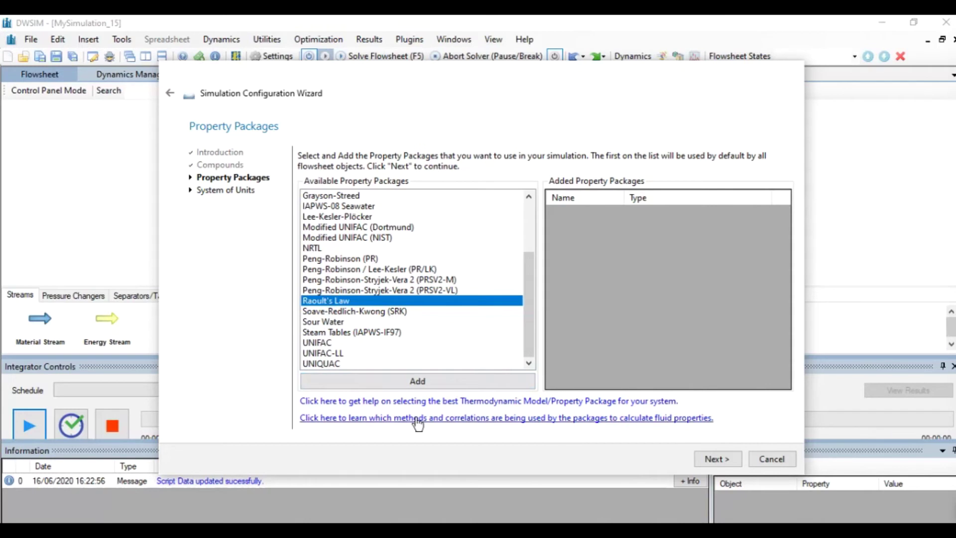
click(387, 381)
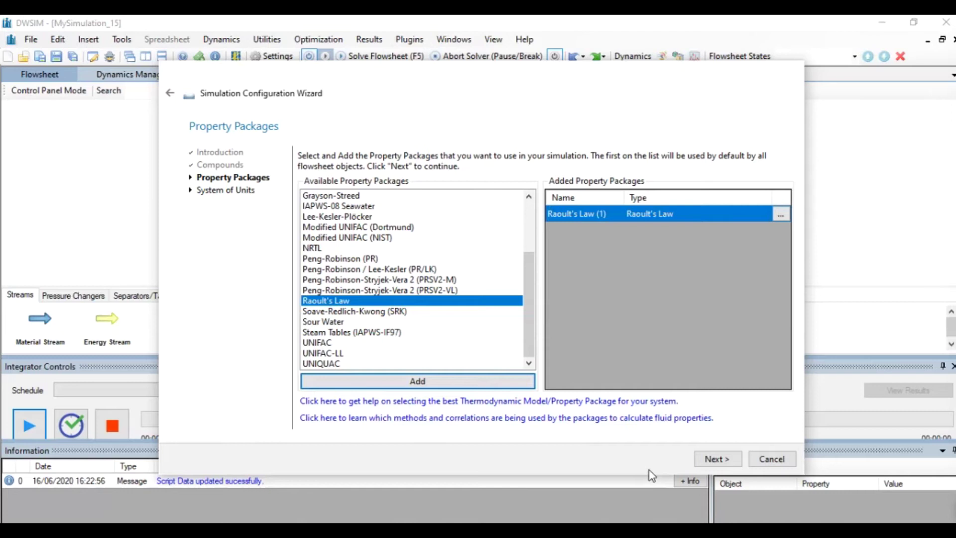
click(520, 383)
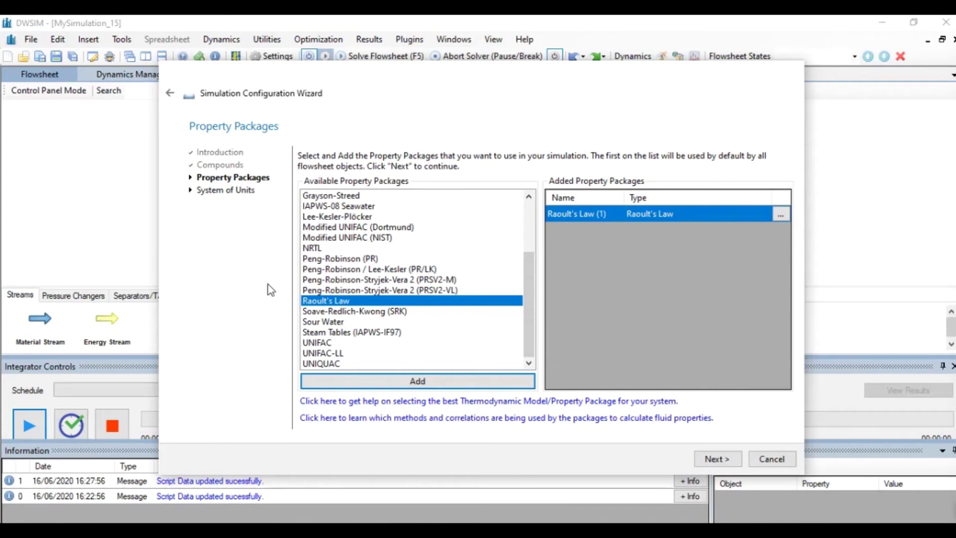
click(339, 332)
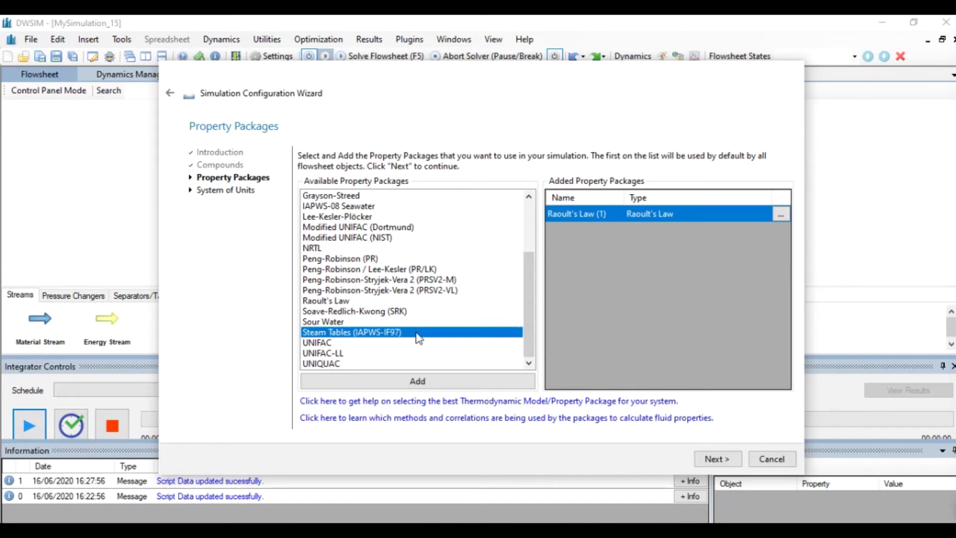
click(724, 458)
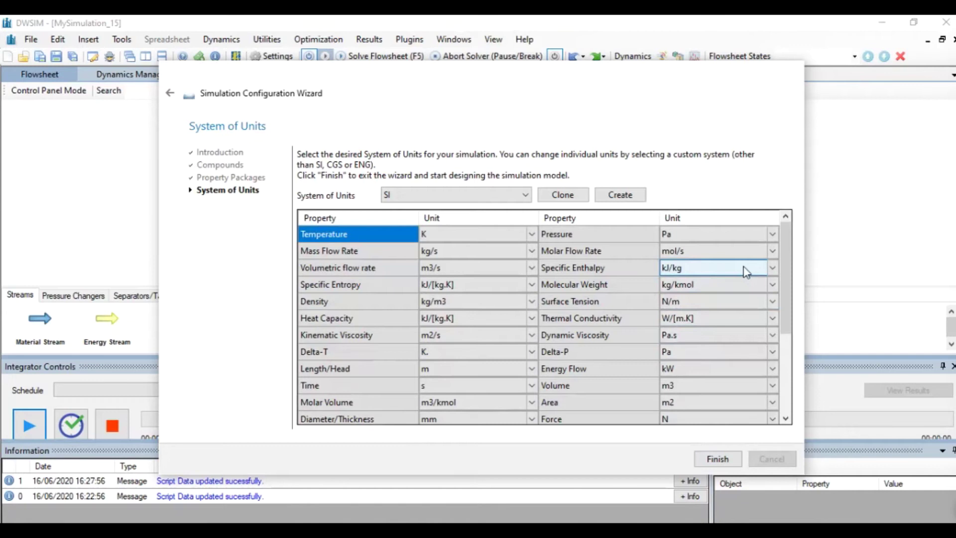
Examine the available systems of units and the temperature unit options for a custom system, without creating one.
click(461, 196)
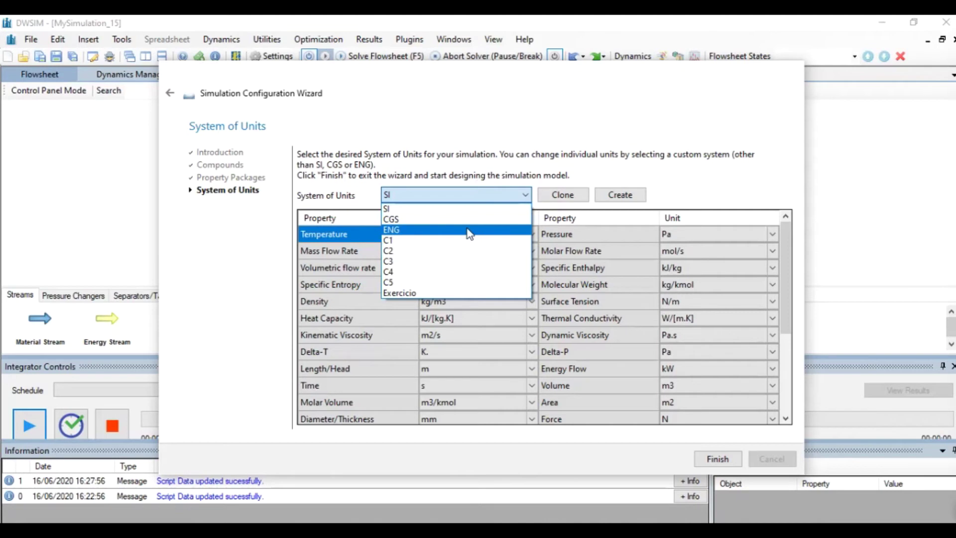
click(508, 197)
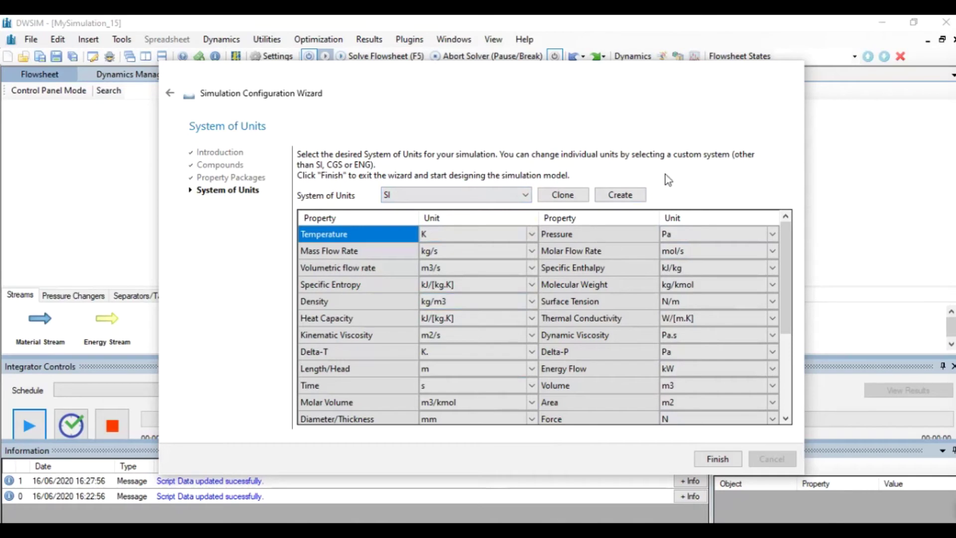
click(631, 197)
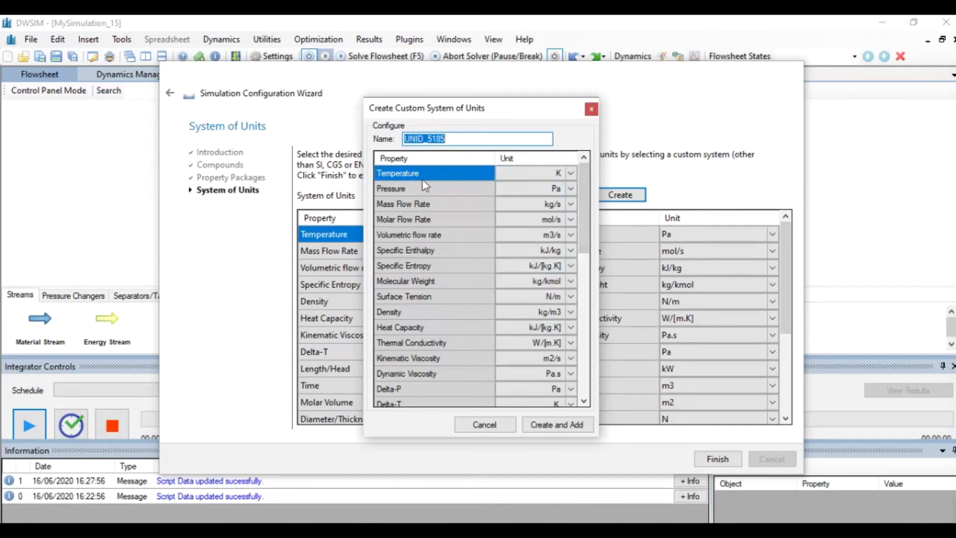
drag(578, 217, 574, 183)
click(570, 173)
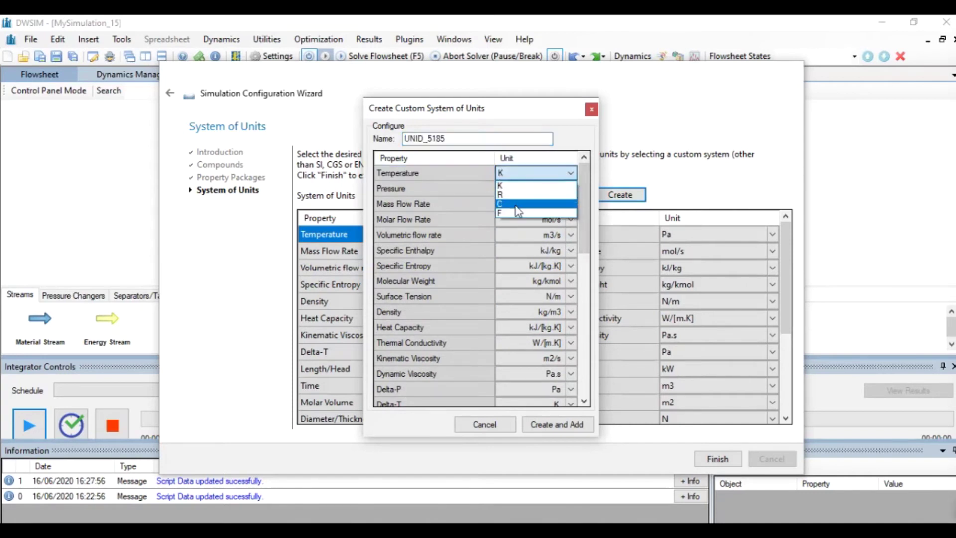
click(568, 173)
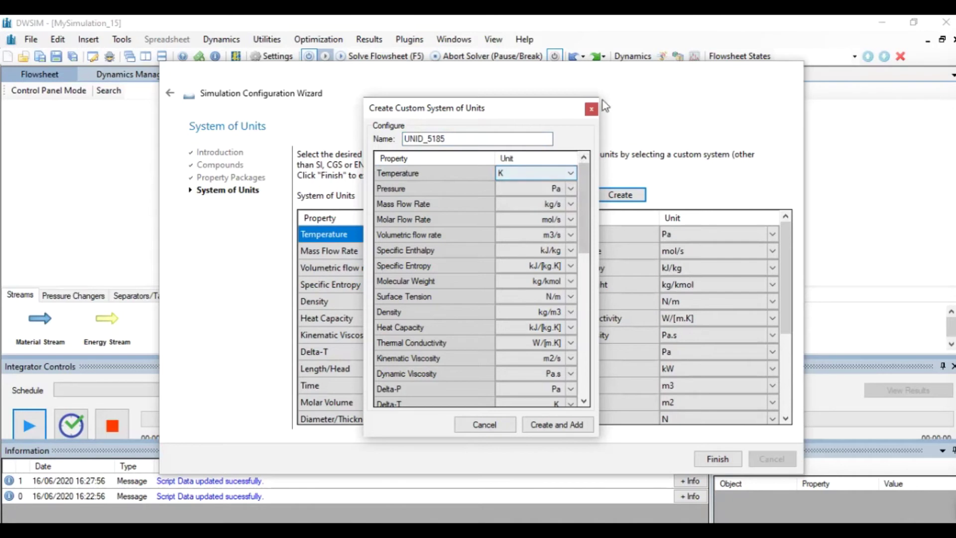
click(591, 109)
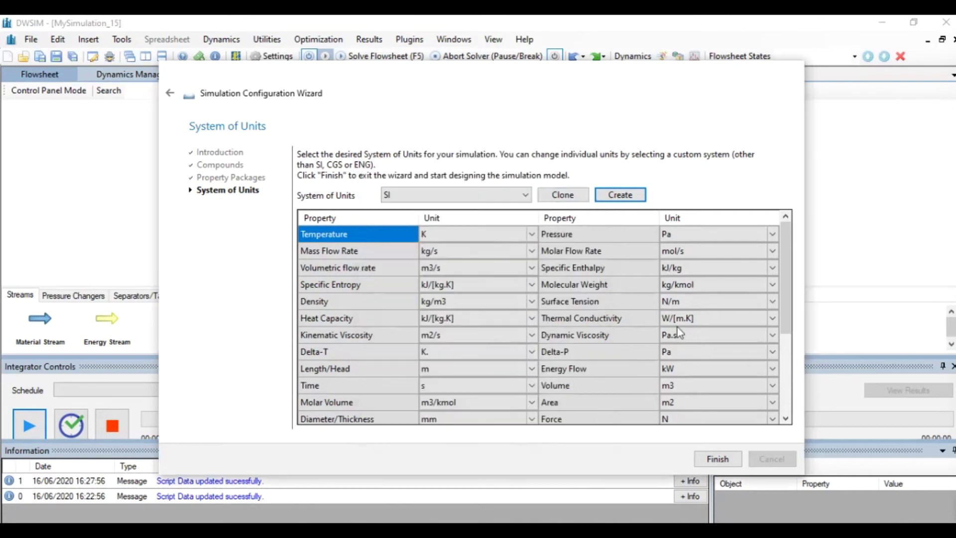
Clone the SI system of units, set the clone's mass flow rate unit to g/s, and finish the configuration wizard.
click(556, 198)
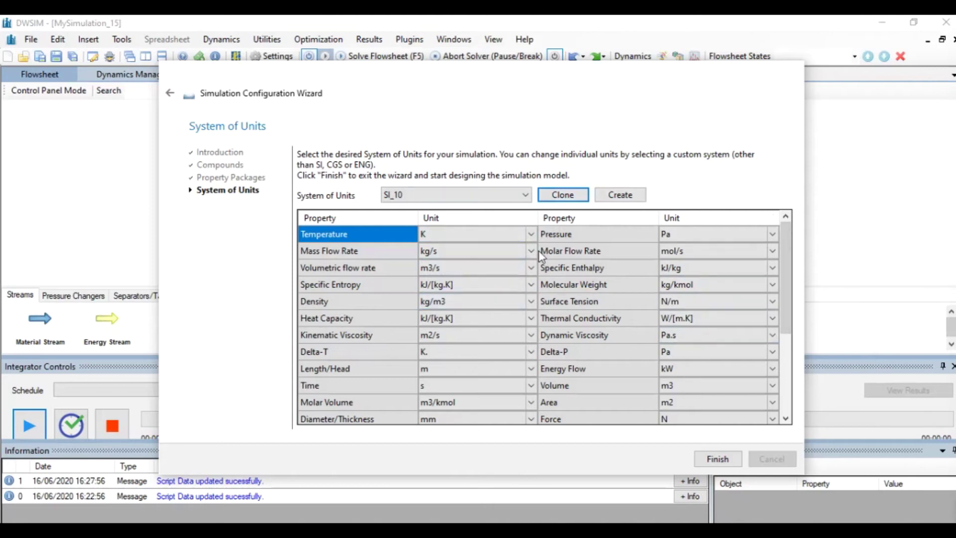
click(486, 260)
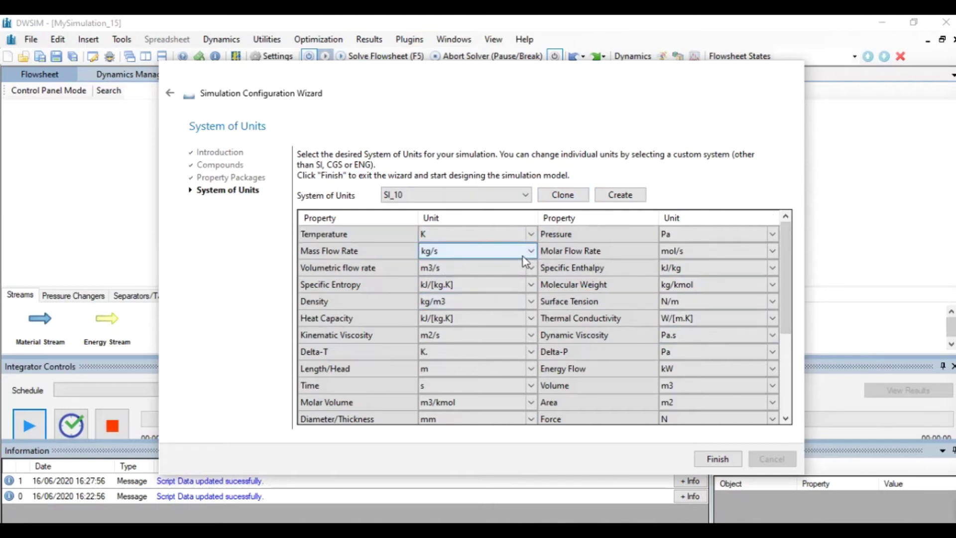
click(530, 251)
click(464, 267)
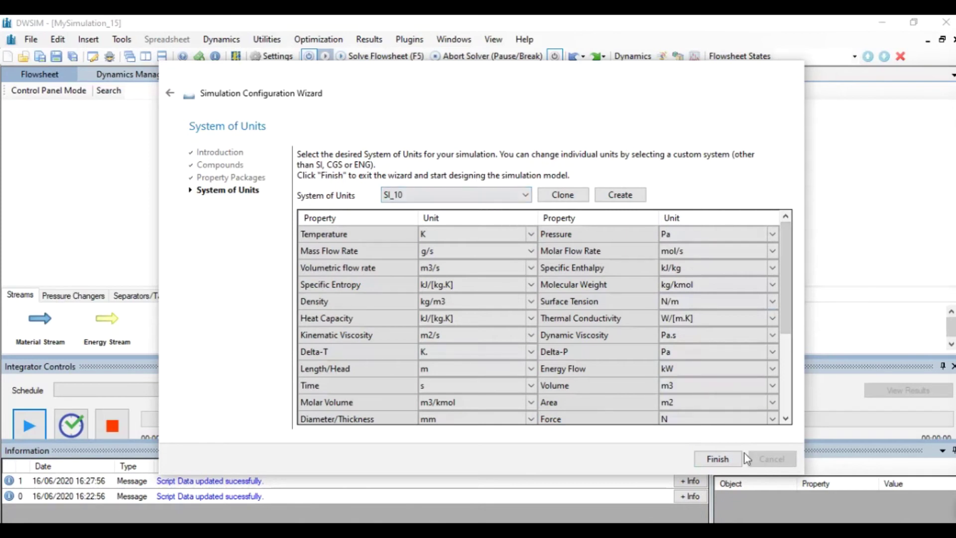
click(718, 459)
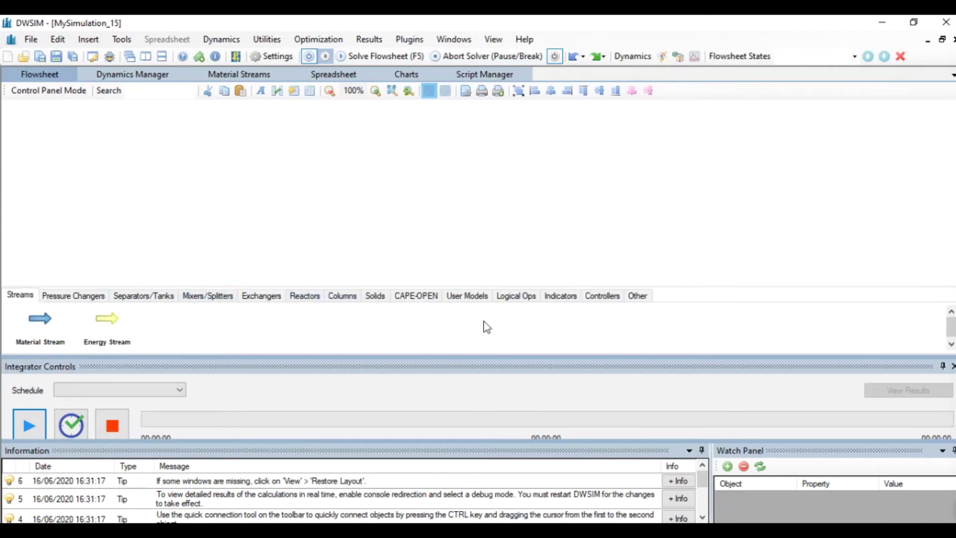
Add a material stream to the flowsheet and set its flash specification to Pressure and Entropy (PS).
drag(41, 324, 327, 186)
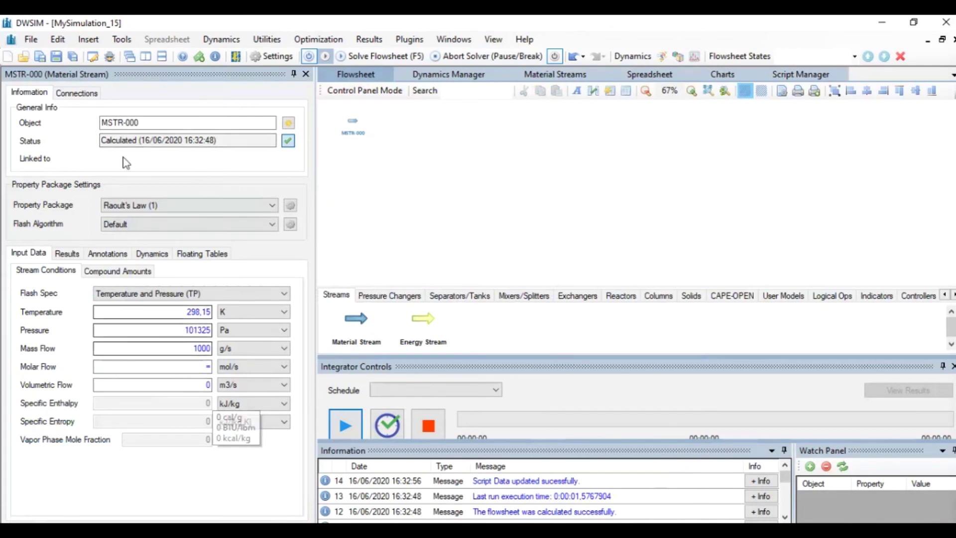
click(125, 294)
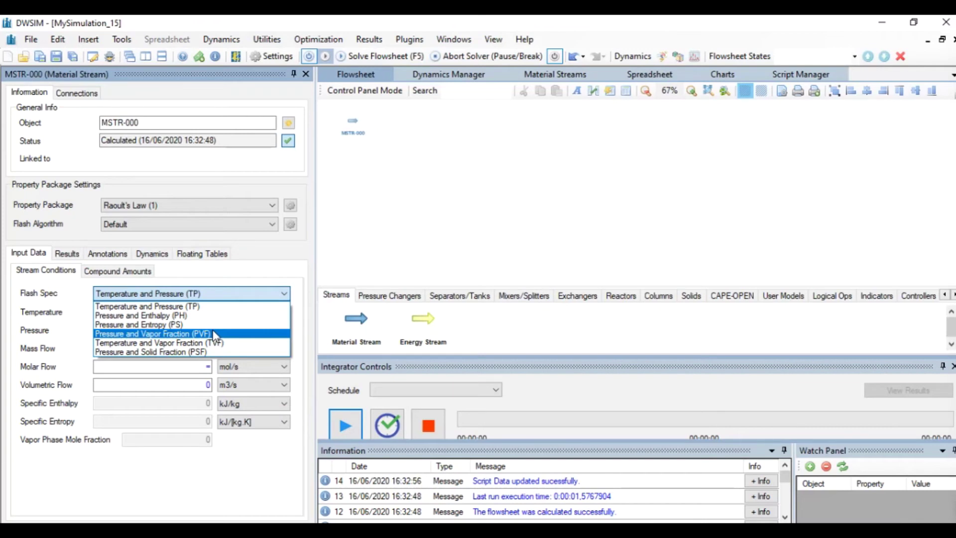
click(192, 326)
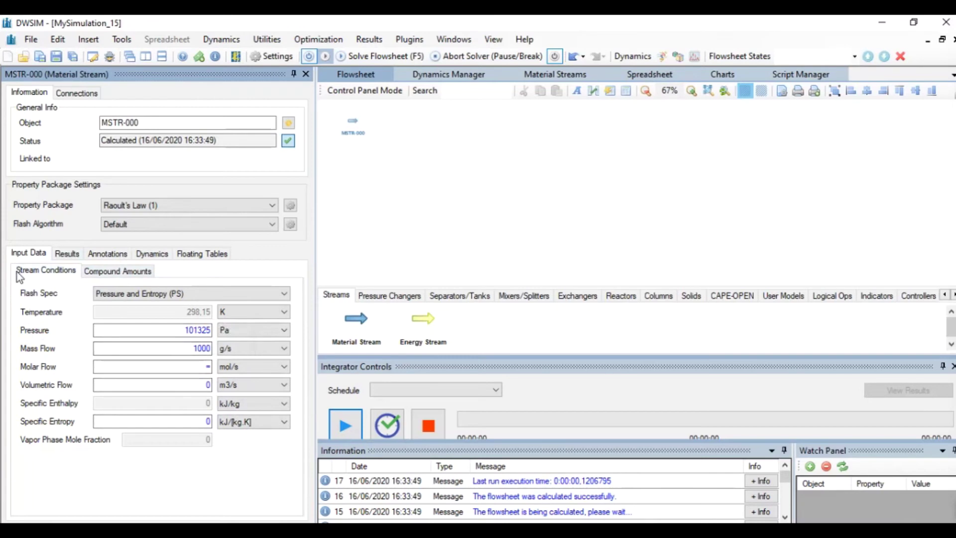
Examine the available basis options for the material stream's compound amounts, keeping Mole Fractions.
click(120, 275)
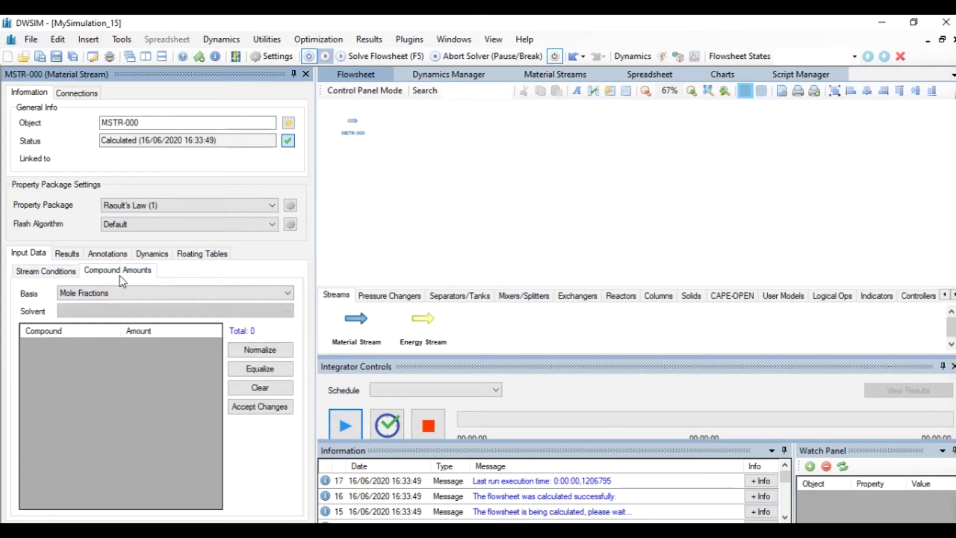
click(184, 297)
click(184, 297)
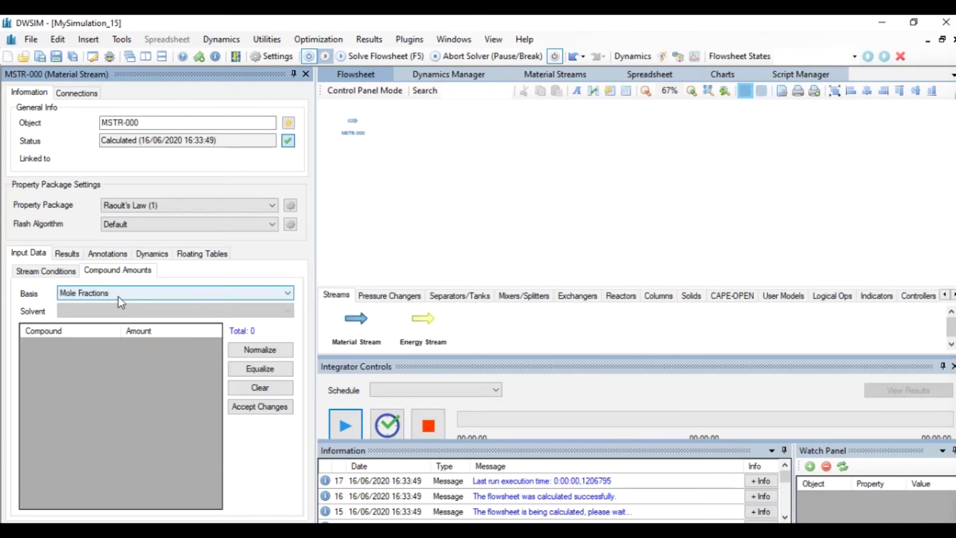
click(89, 293)
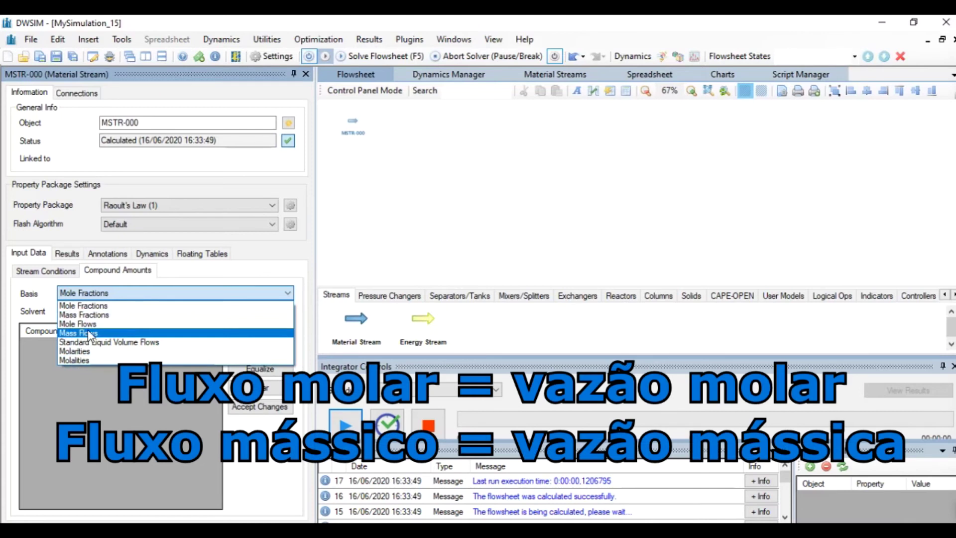
click(476, 211)
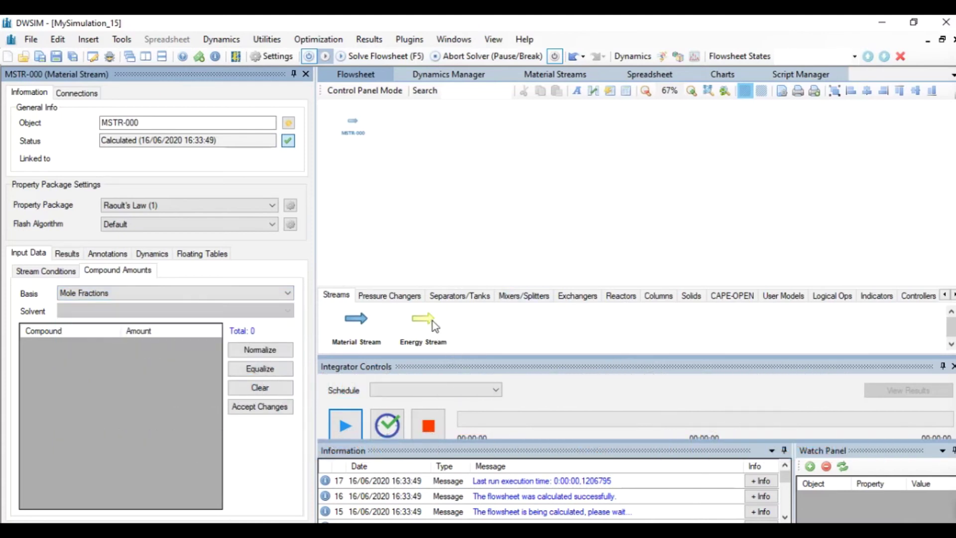
Add an energy stream below the material stream on the flowsheet and rename it "Calor".
drag(425, 321, 352, 187)
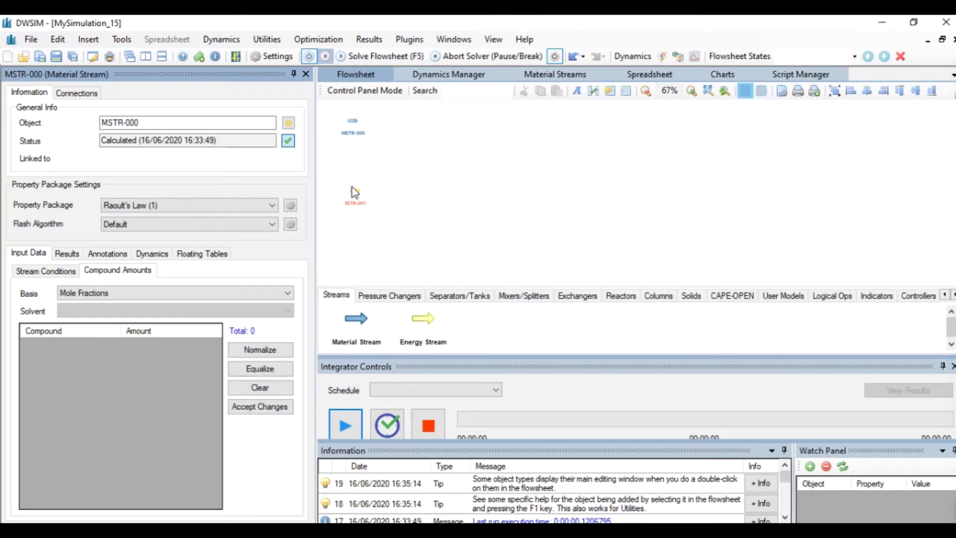
click(352, 190)
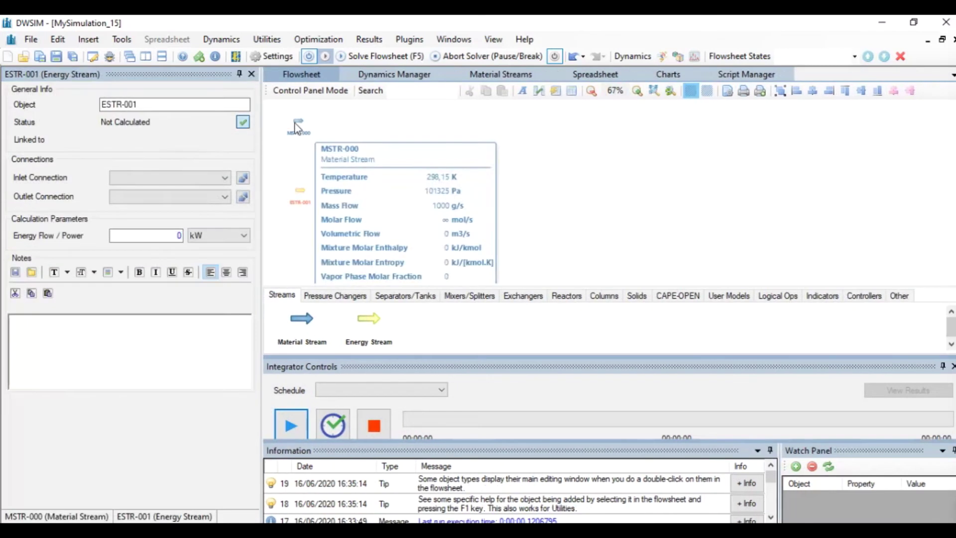
click(156, 102)
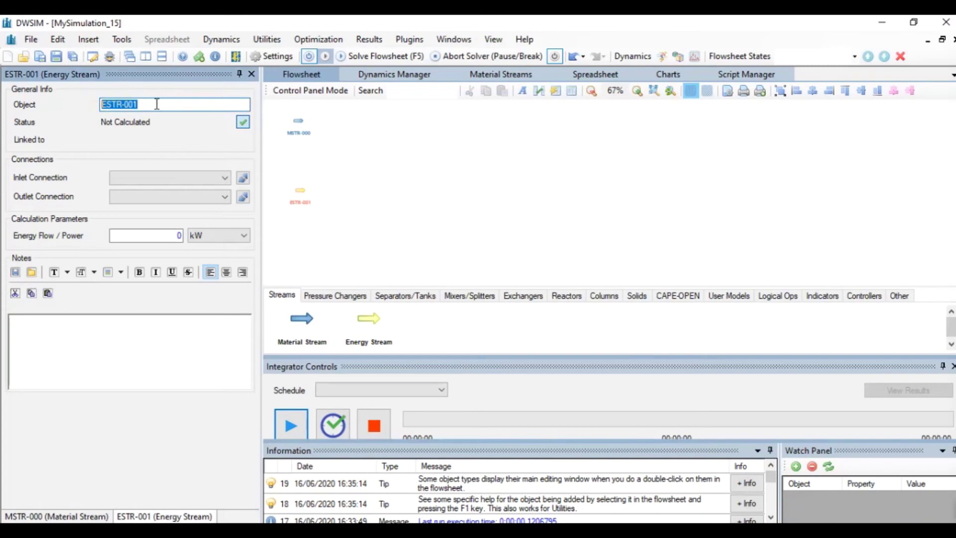
text(Calor)
key(Return)
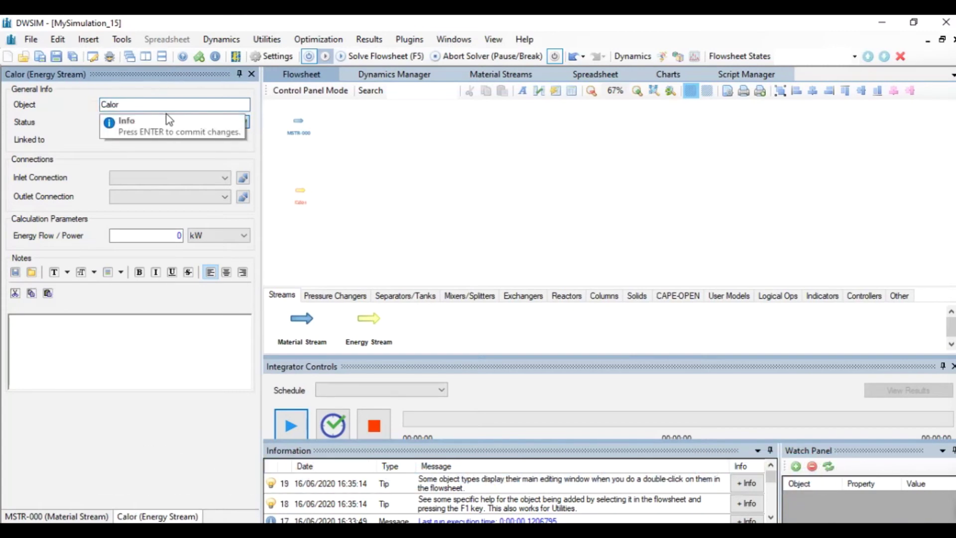
Rename the material stream "Materia".
click(300, 123)
click(70, 128)
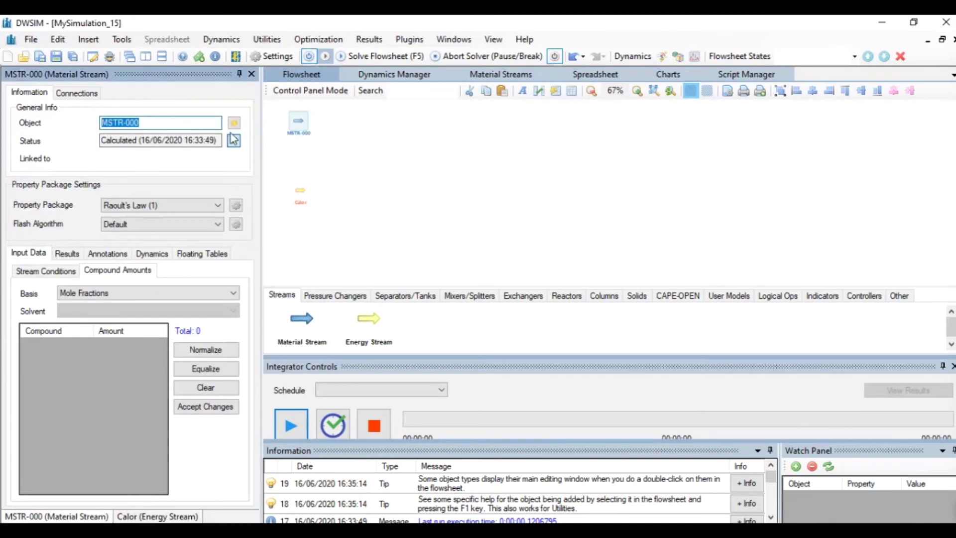
text(Materia)
key(Return)
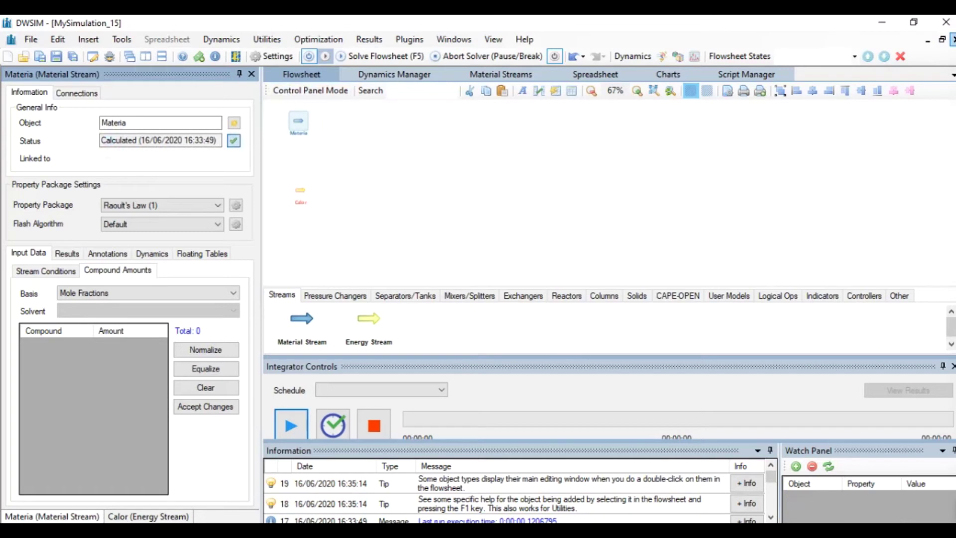
Close the current simulation without saving changes and begin the configuration wizard of a new simulation.
click(952, 39)
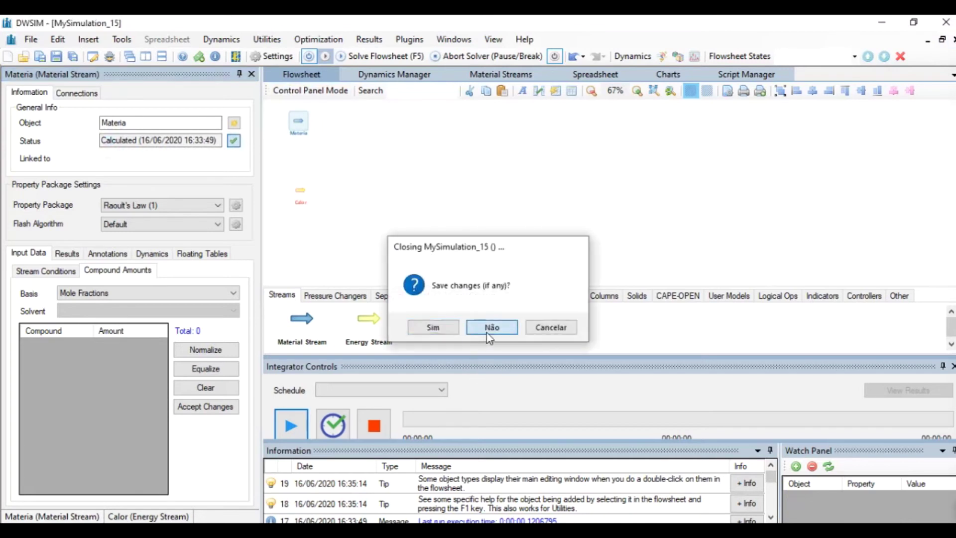
click(488, 331)
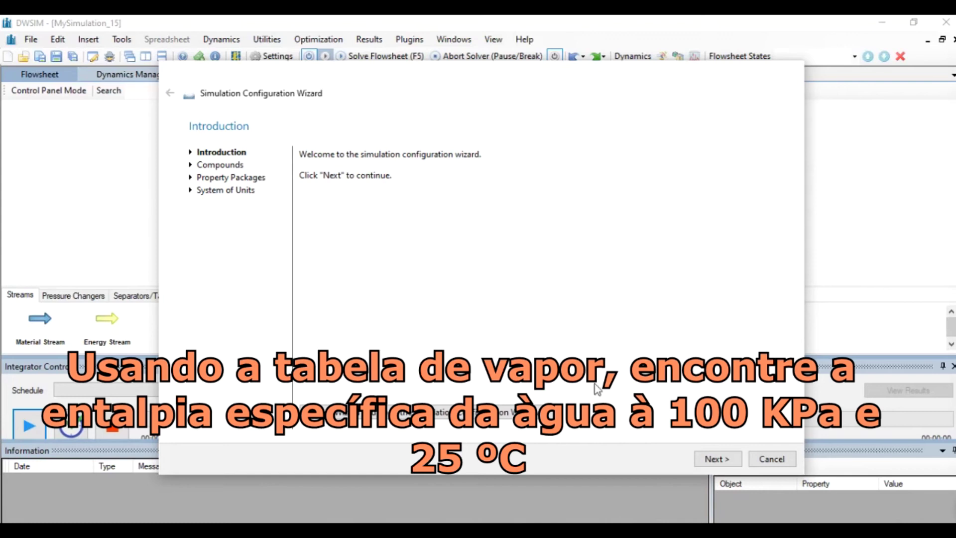
click(733, 458)
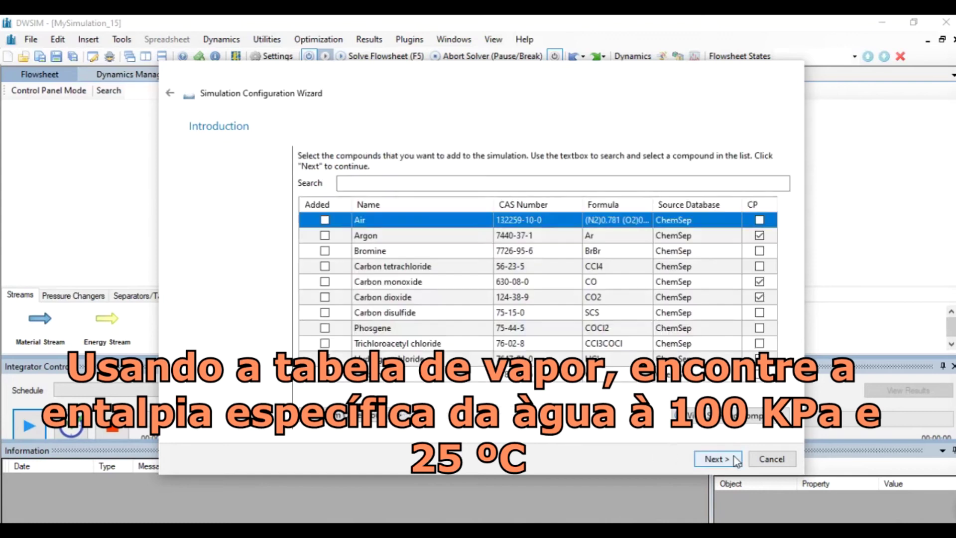
Search the compound list for "water", add Water to the simulation, and continue to the property packages.
click(393, 184)
text(water)
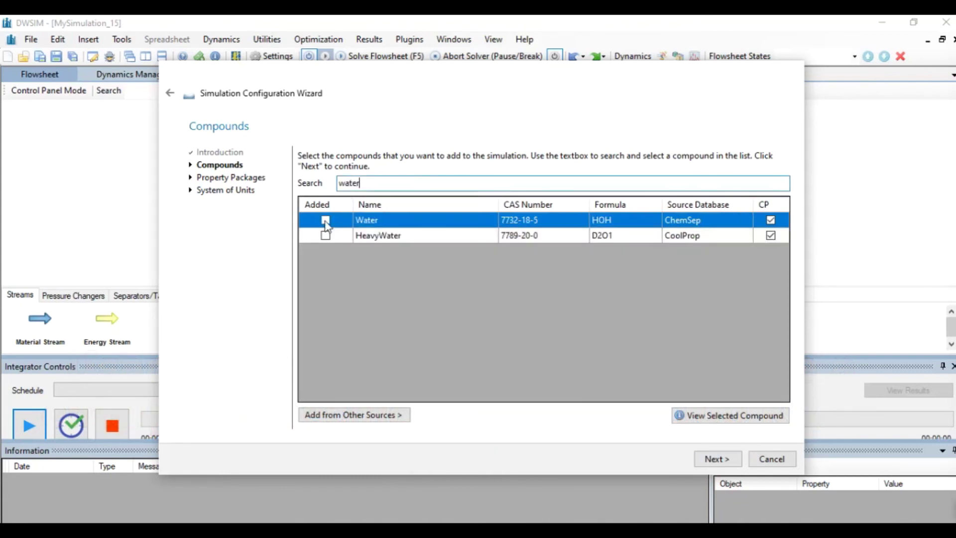
key(Return)
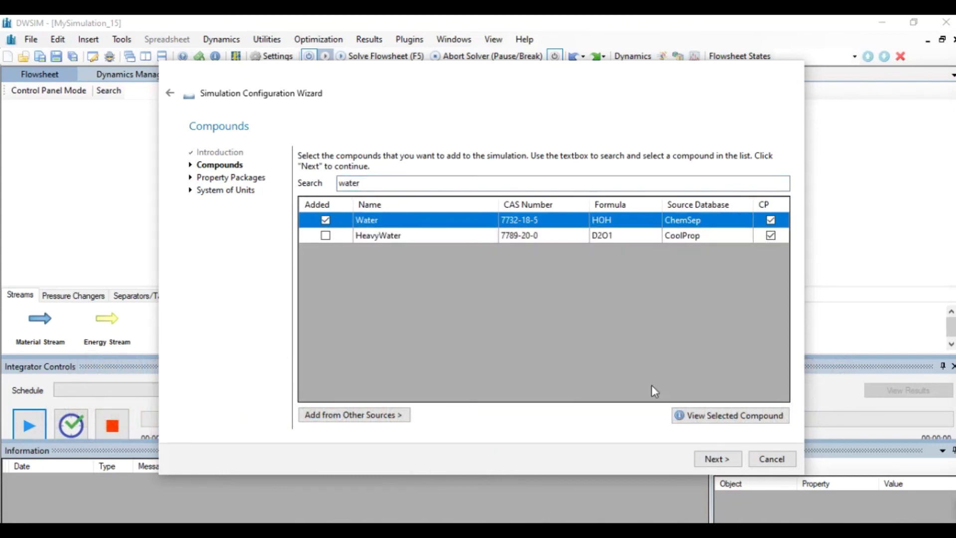
click(717, 458)
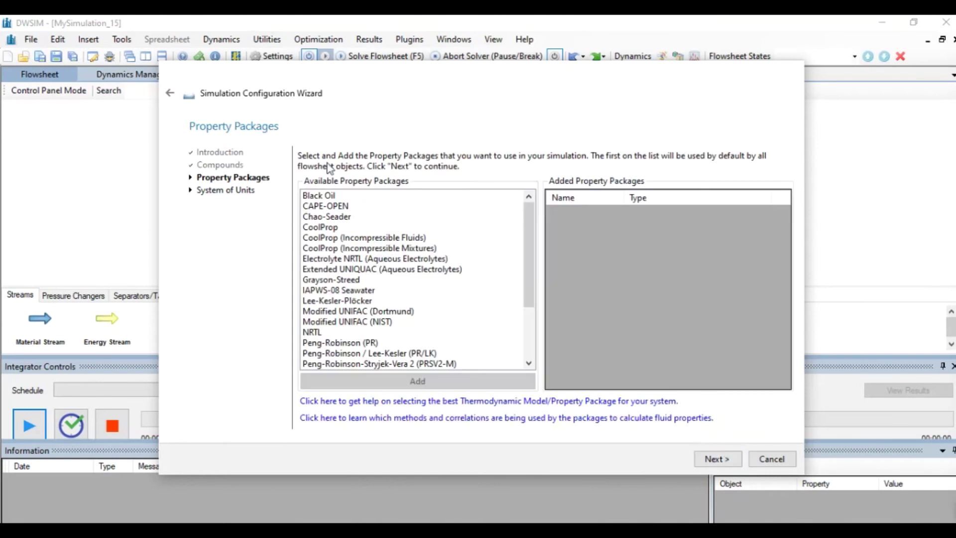
Add the Steam Tables (IAPWS-IF97) property package and finish the wizard with the SI system of units.
click(521, 252)
click(520, 279)
scroll(529, 299, down, 3)
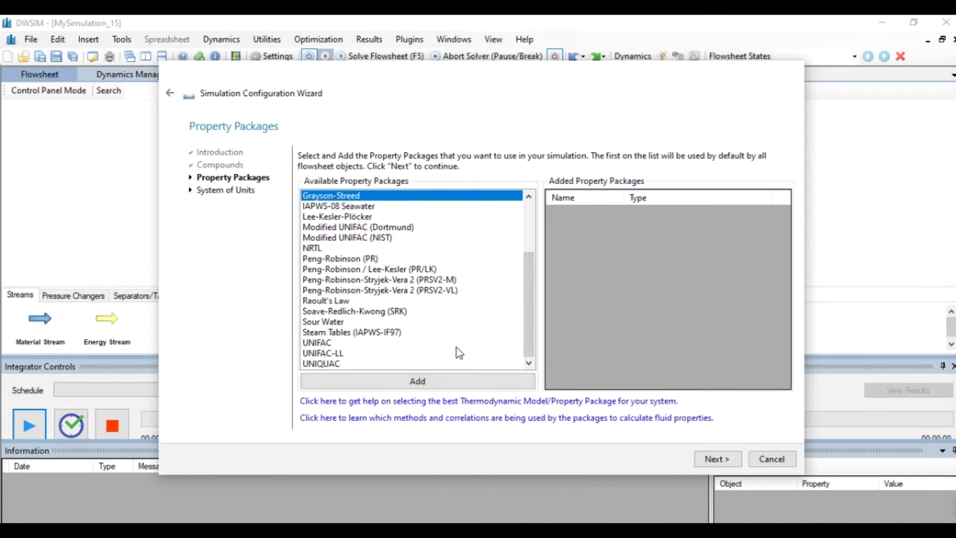
key(Return)
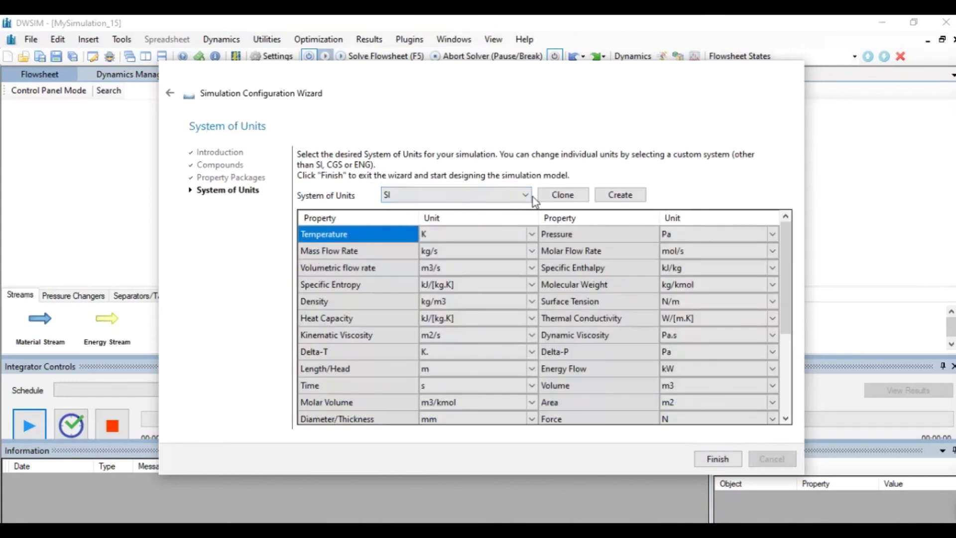
click(717, 459)
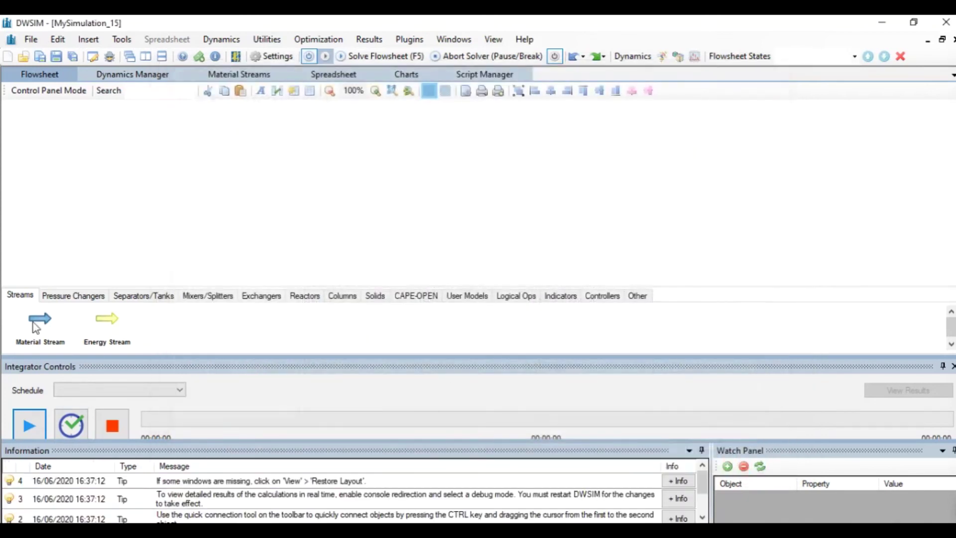
Add a material stream to the flowsheet and rename it "Água".
drag(36, 325, 297, 179)
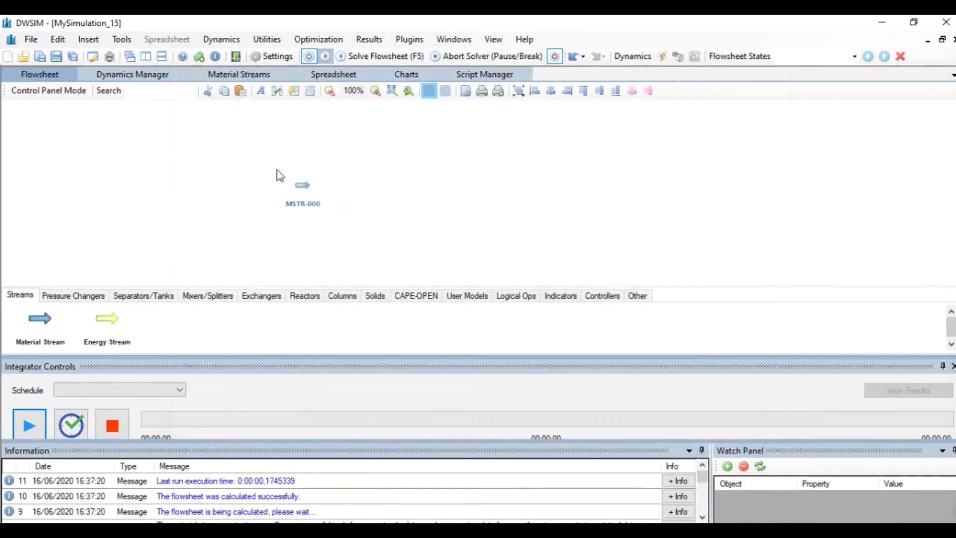
mouse_move(309, 190)
click(301, 186)
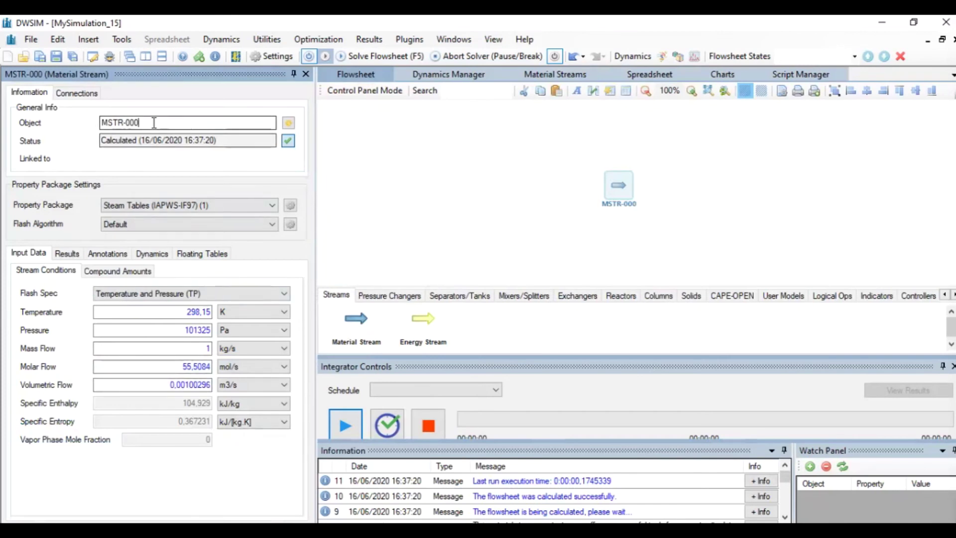
drag(214, 122, 70, 120)
text(A)
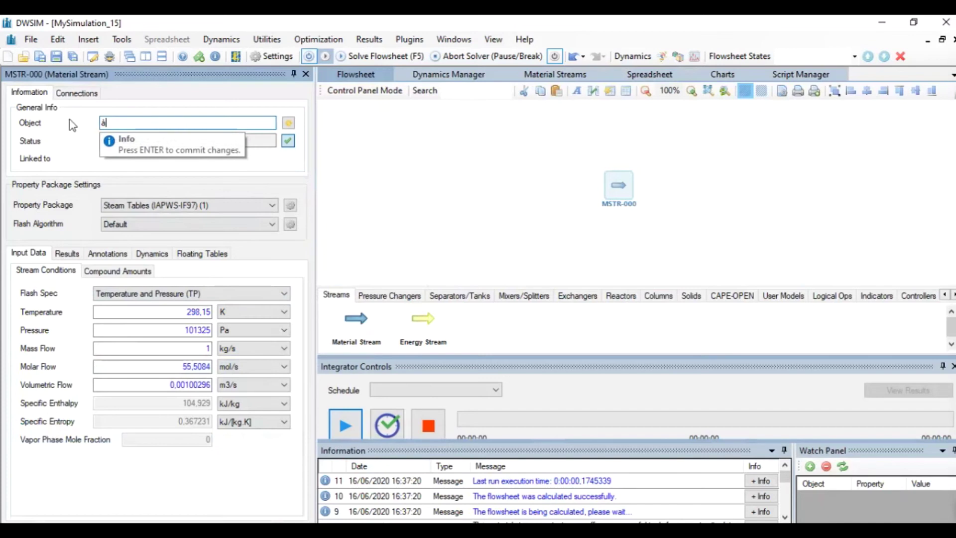
text(gua)
key(Return)
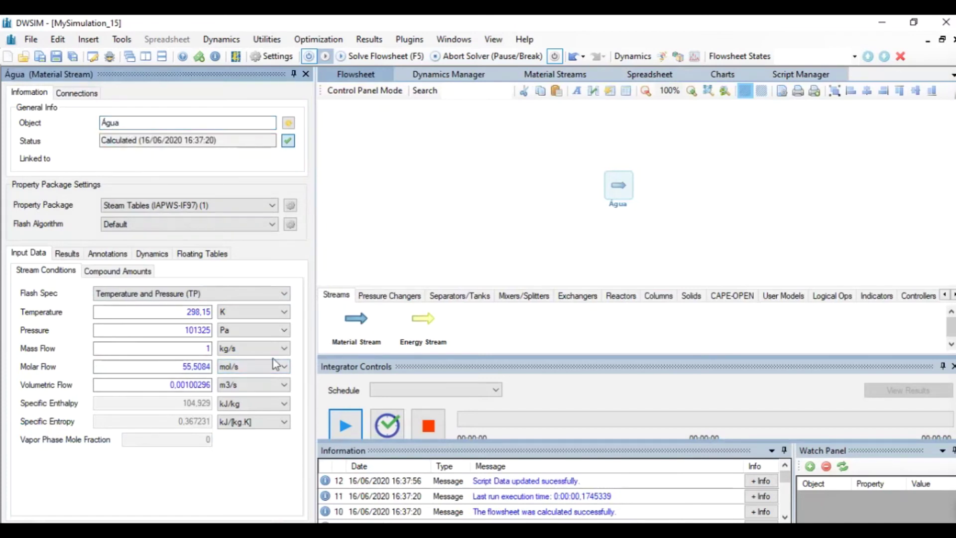
Specify the Água stream by Temperature and Pressure (TP) and set its temperature to 25 °C.
click(158, 297)
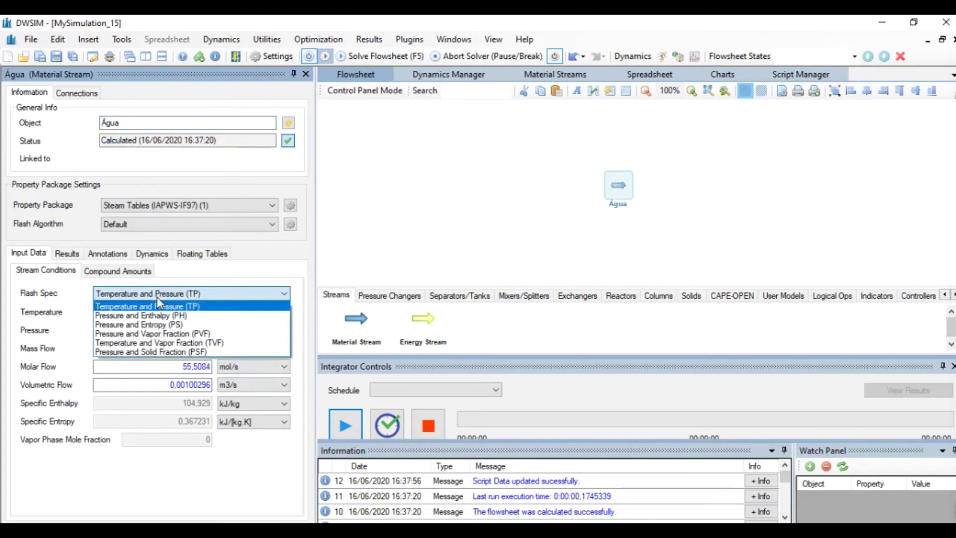
click(148, 306)
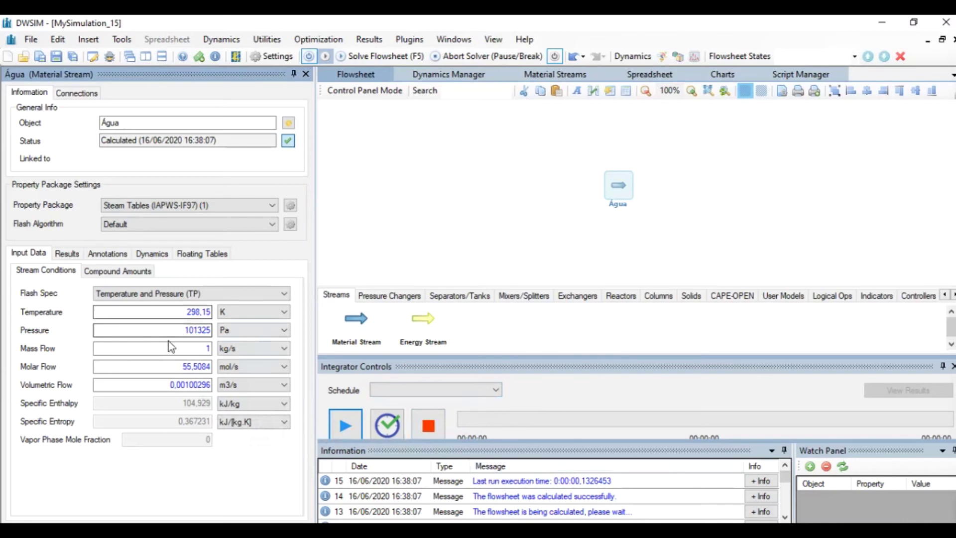
click(184, 315)
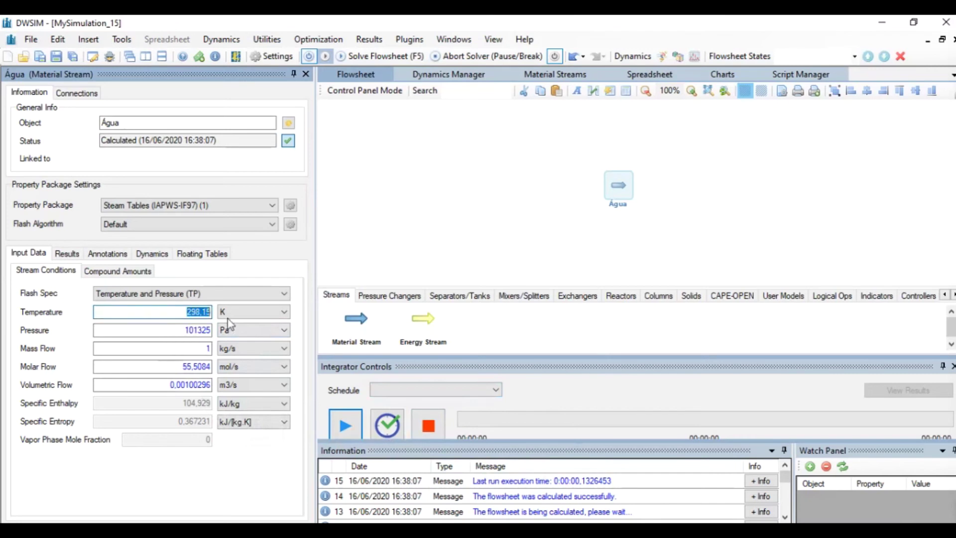
text(25)
click(285, 315)
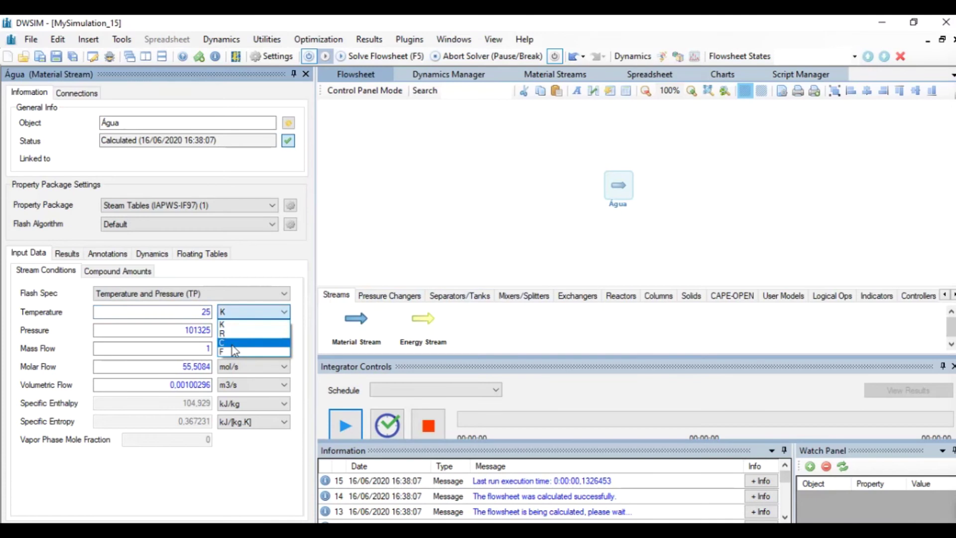
click(232, 344)
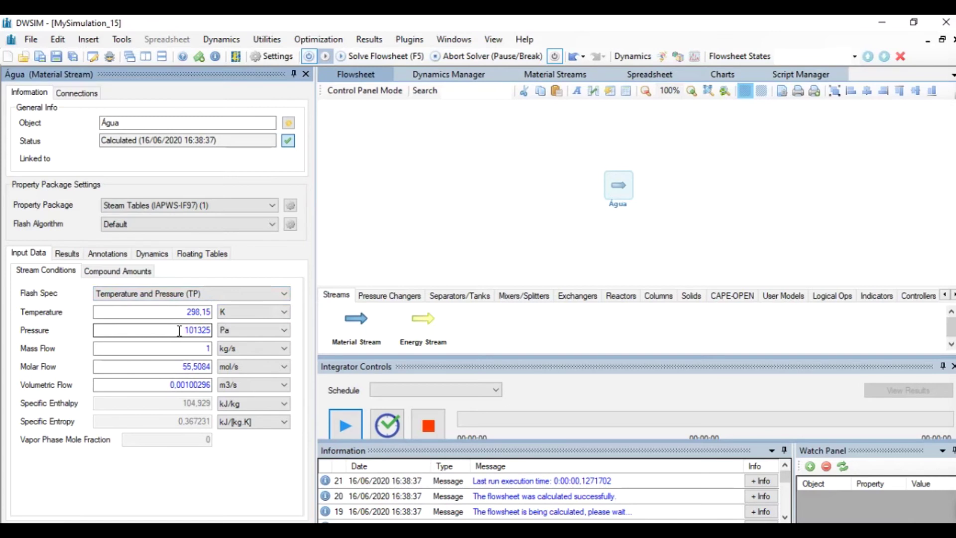
Set the Água stream's pressure to 100 kPa and read its specific enthalpy.
drag(179, 331, 235, 335)
text(100)
click(265, 334)
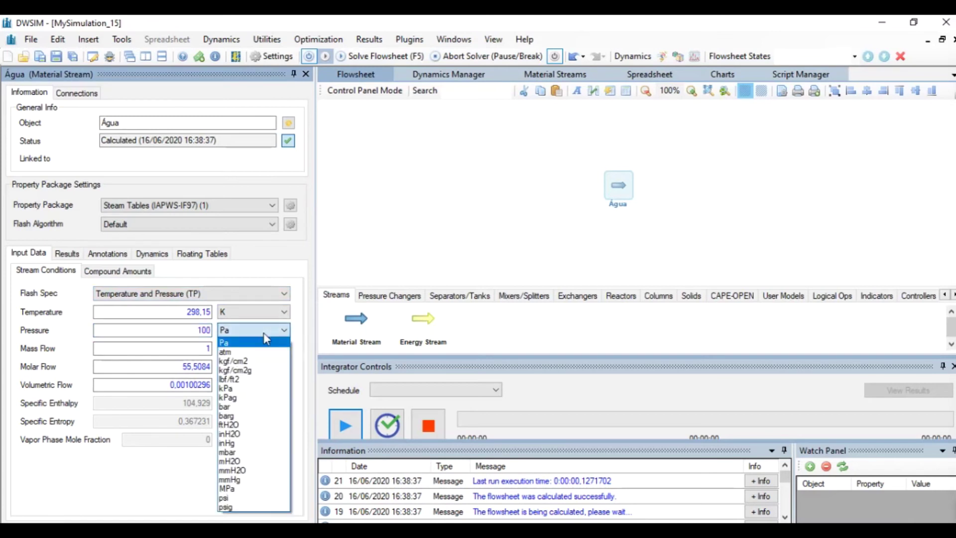
click(248, 391)
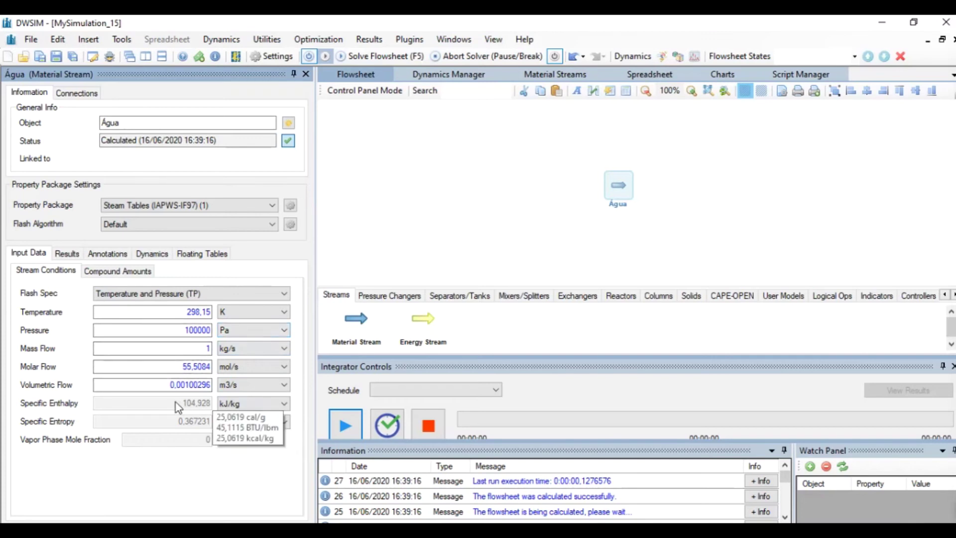
mouse_move(168, 417)
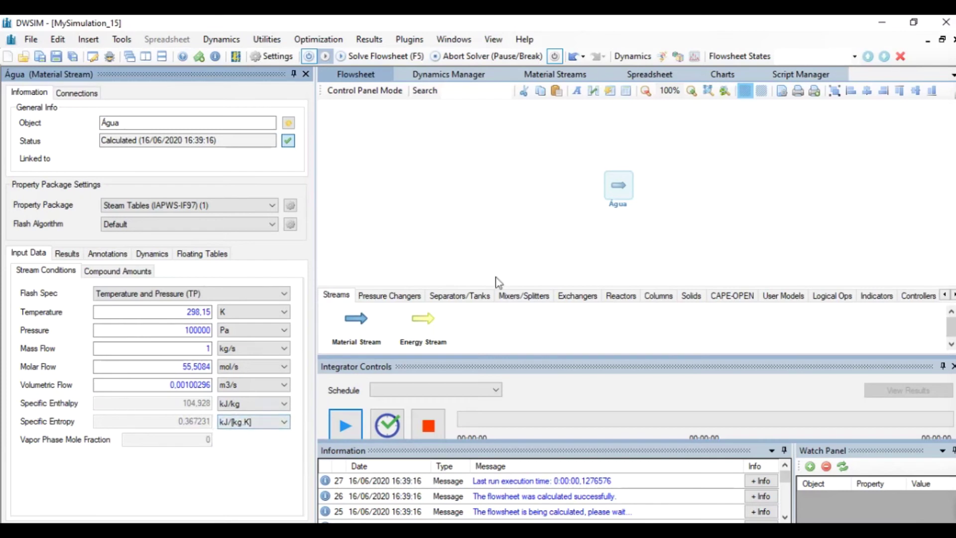
Add a Heater from the exchangers to the empty flowsheet and open its settings.
click(660, 238)
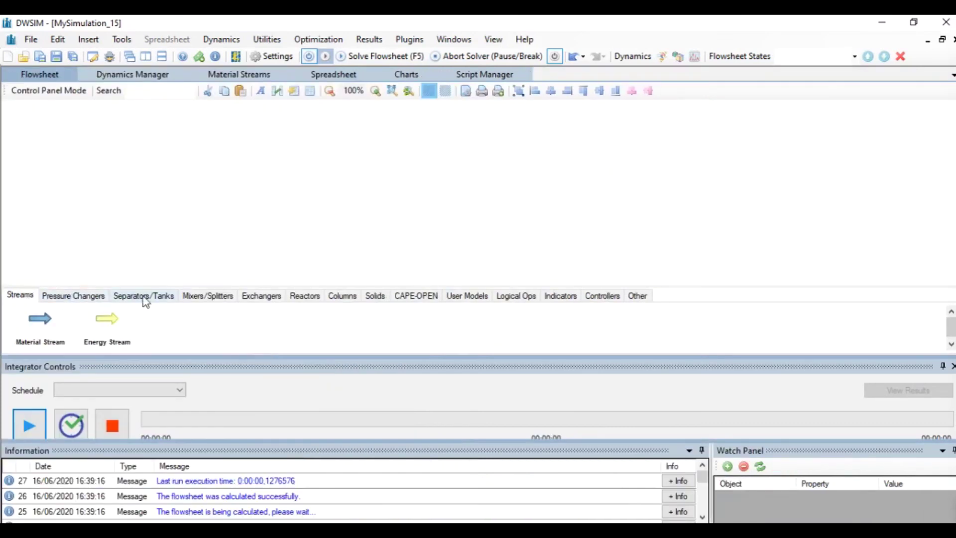
click(253, 299)
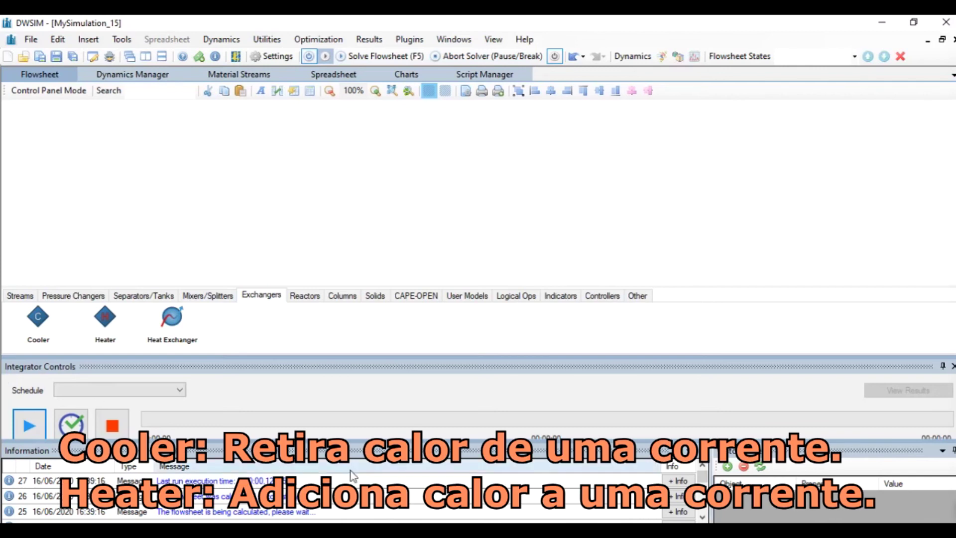
drag(106, 323, 368, 168)
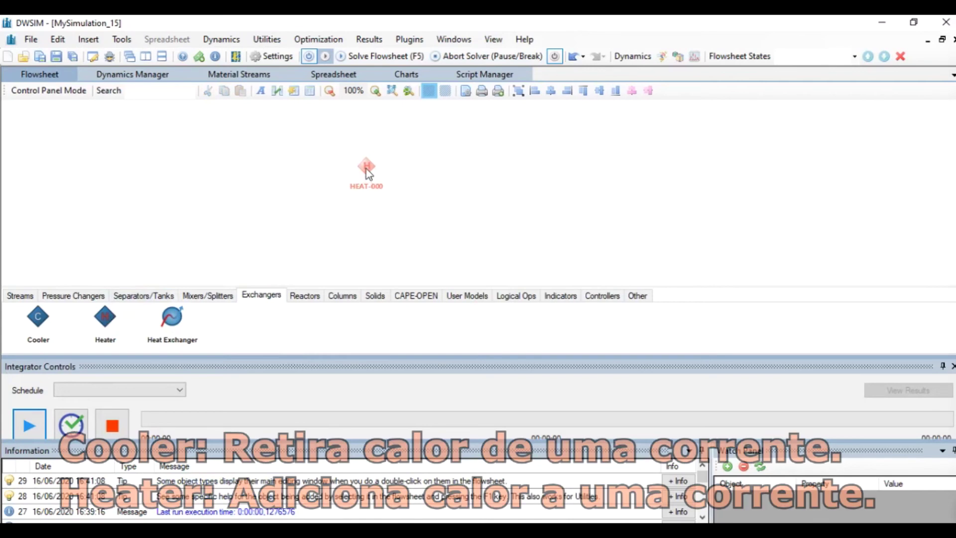
double_click(365, 169)
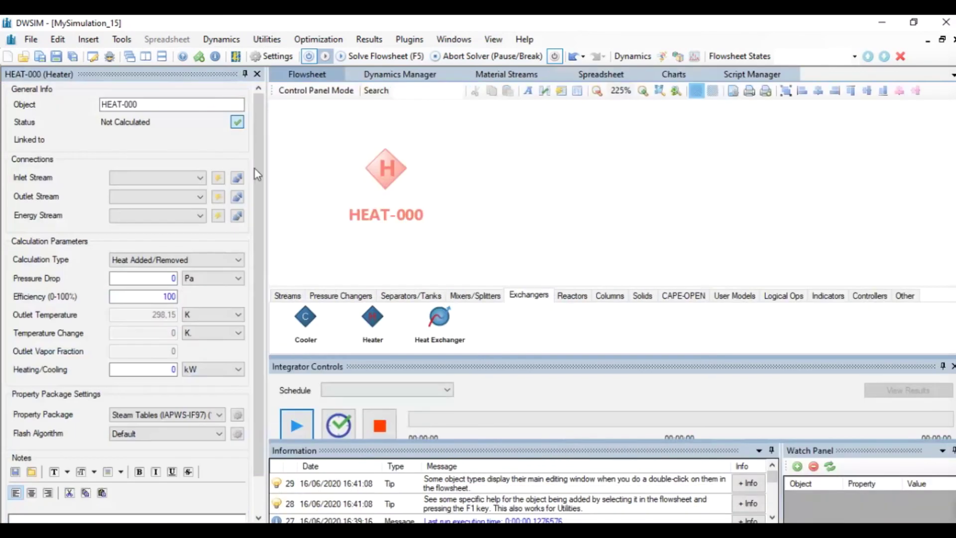
scroll(260, 194, down, 1)
scroll(258, 211, up, 1)
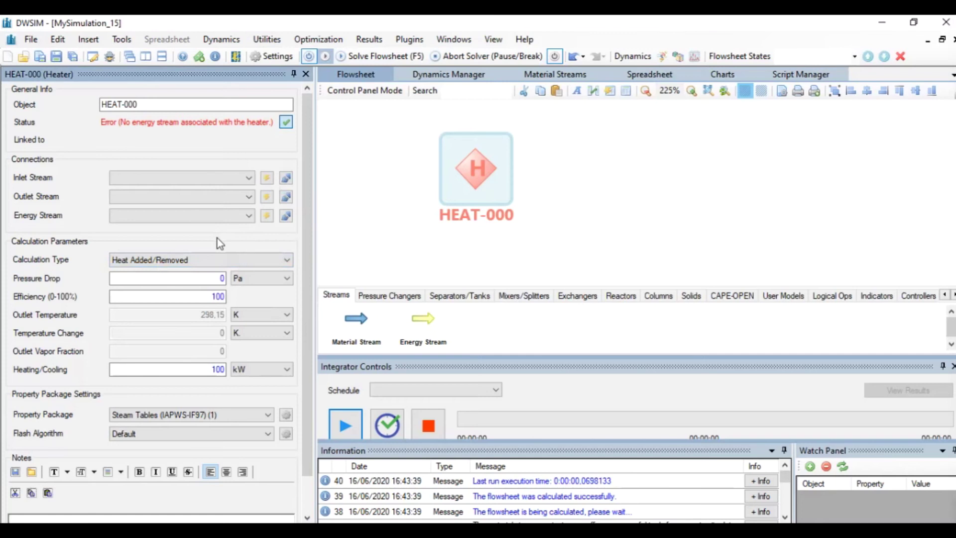
Examine the heater's Heat Added/Removed parameters and switch its calculation type to Temperature Change.
click(167, 372)
double_click(166, 372)
mouse_move(183, 317)
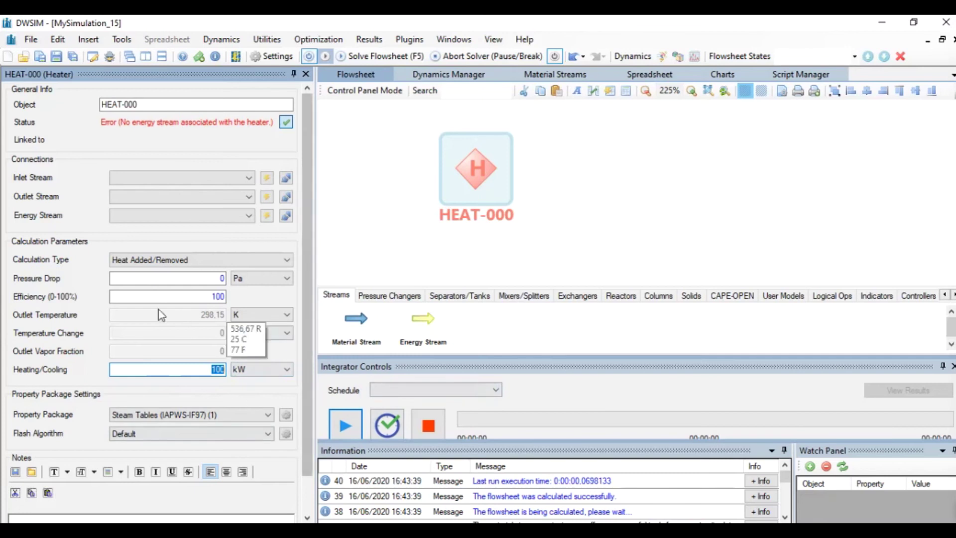
mouse_move(208, 326)
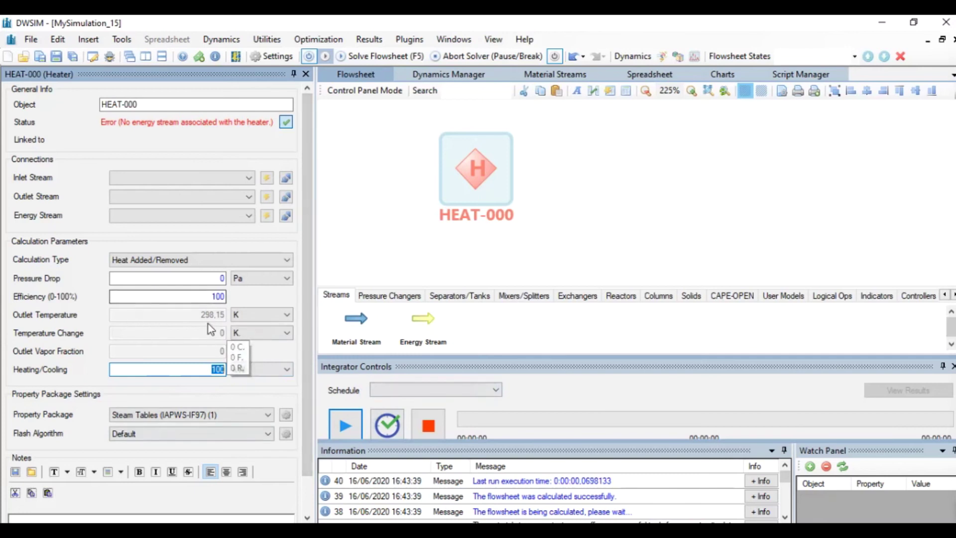
click(189, 262)
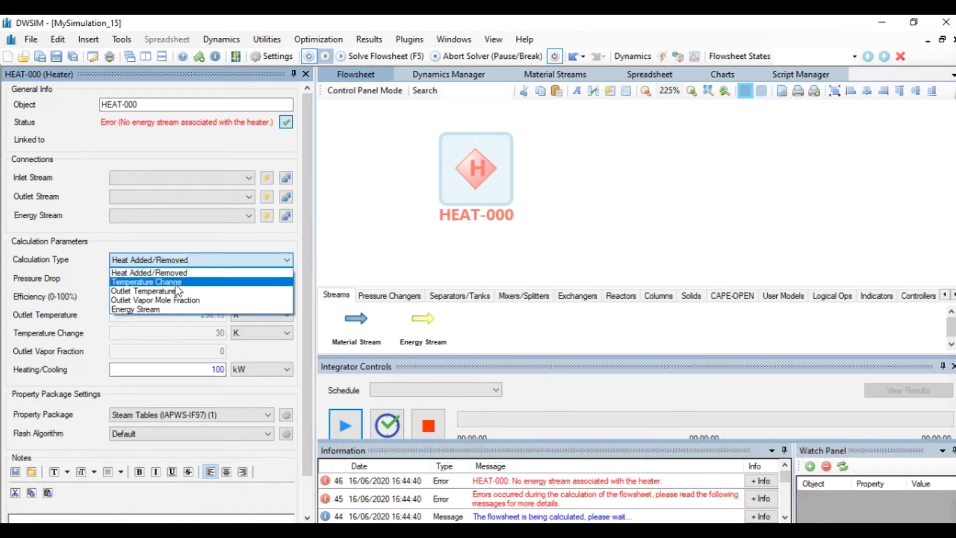
click(175, 282)
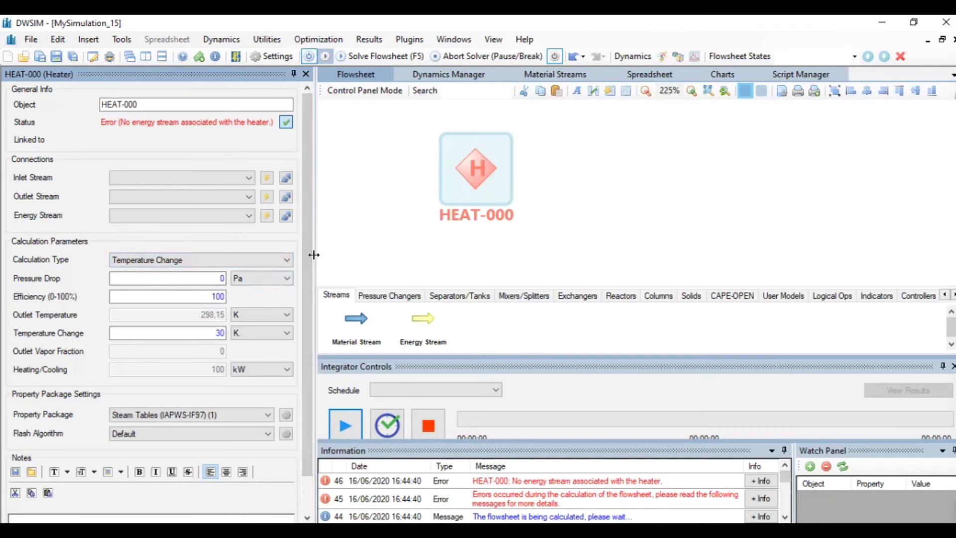
click(262, 370)
click(261, 369)
mouse_move(214, 370)
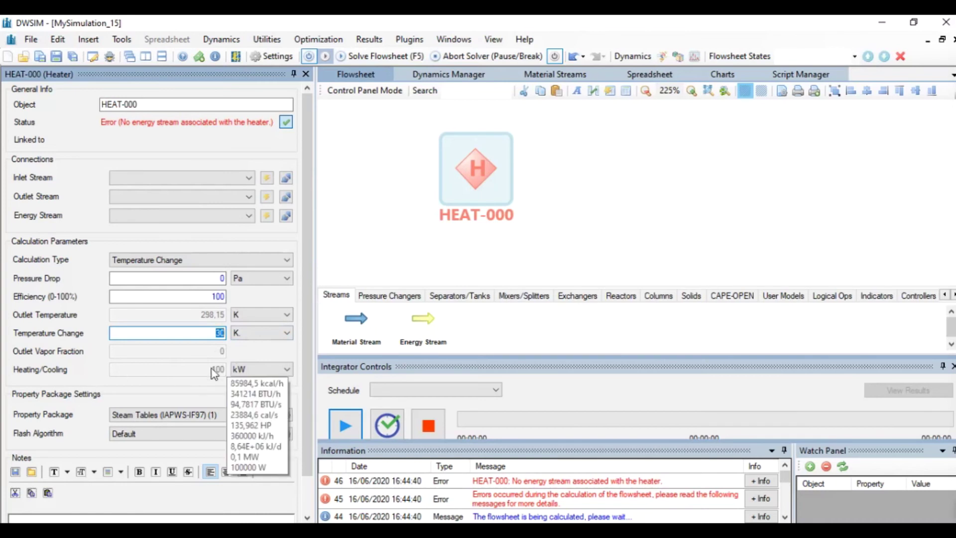
mouse_move(198, 306)
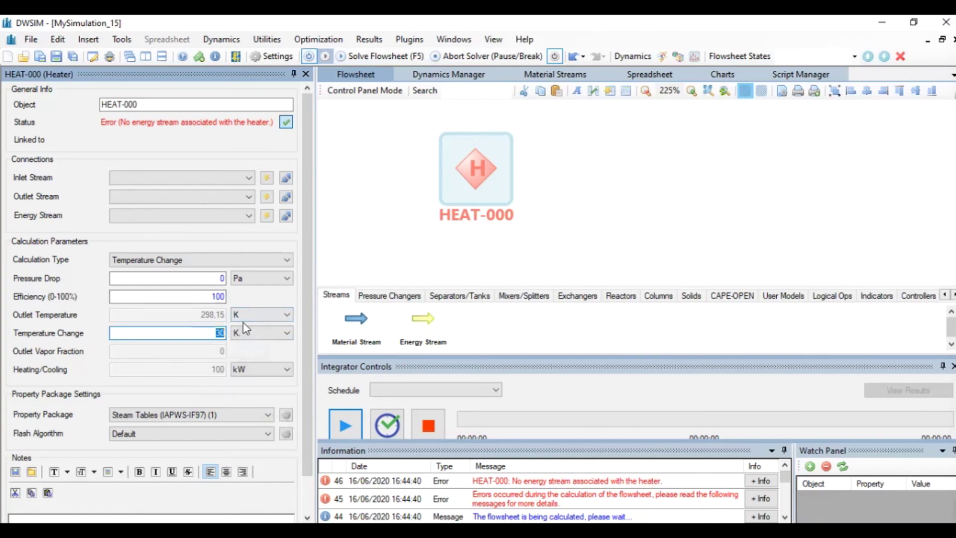
Switch the heater's calculation type to Outlet Temperature and review its parameters.
click(188, 261)
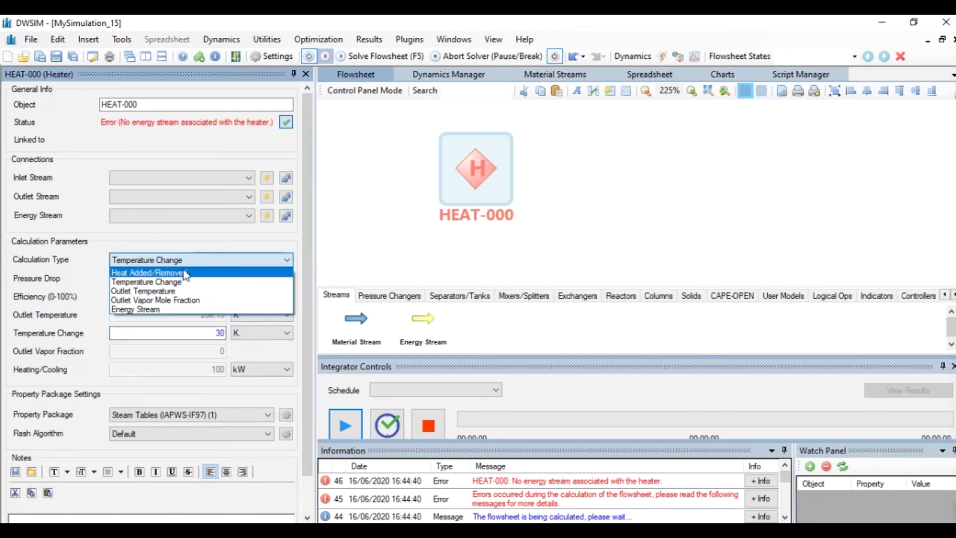
click(160, 293)
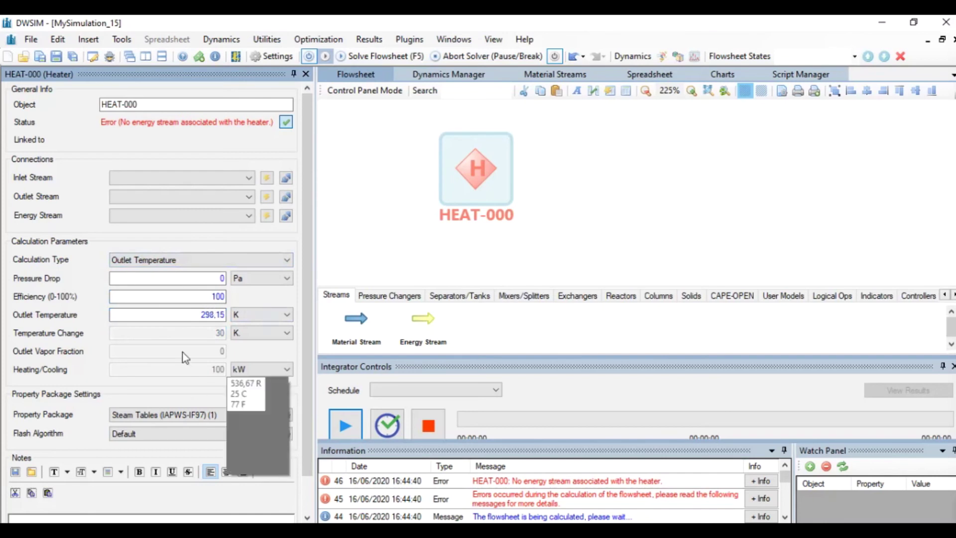
mouse_move(191, 315)
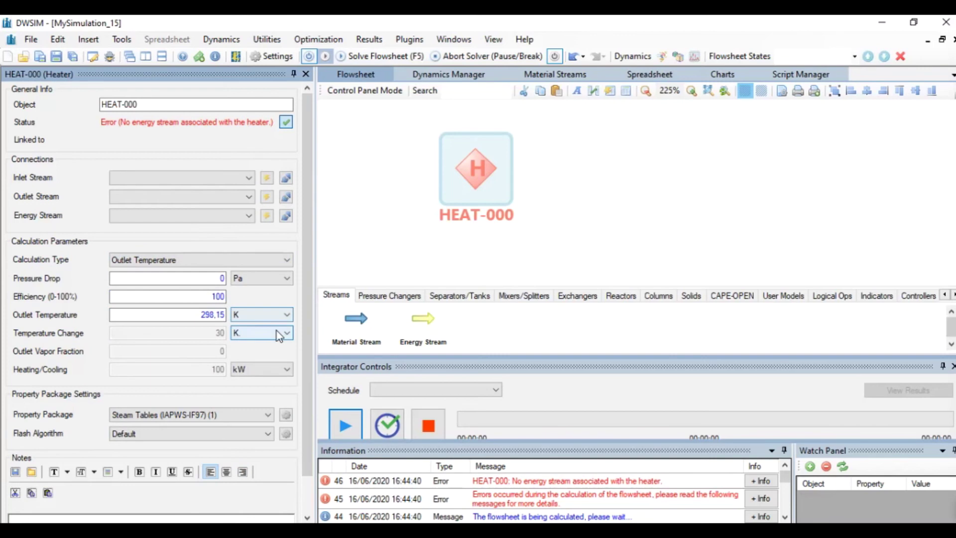
mouse_move(205, 335)
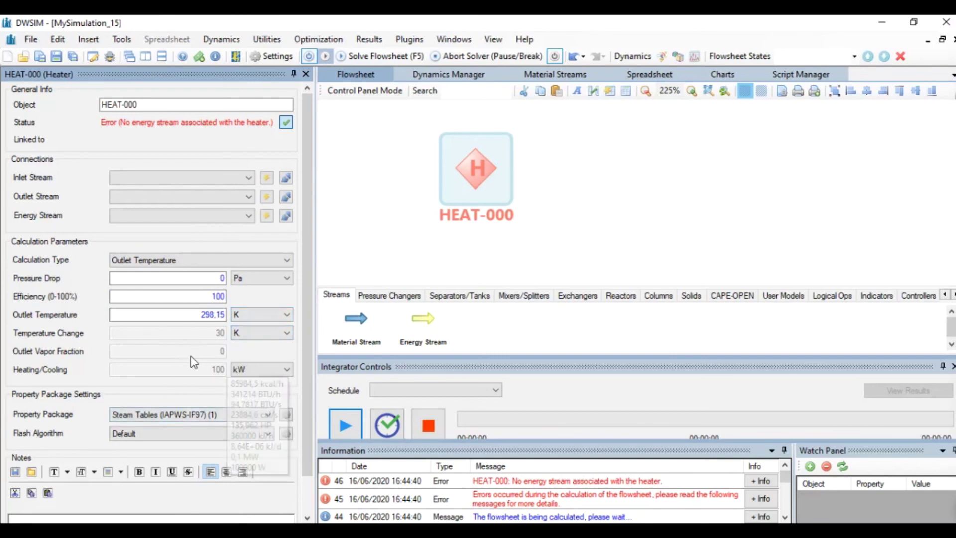
Switch the heater's calculation type to Outlet Vapor Mole Fraction and select the outlet vapor fraction value.
click(211, 262)
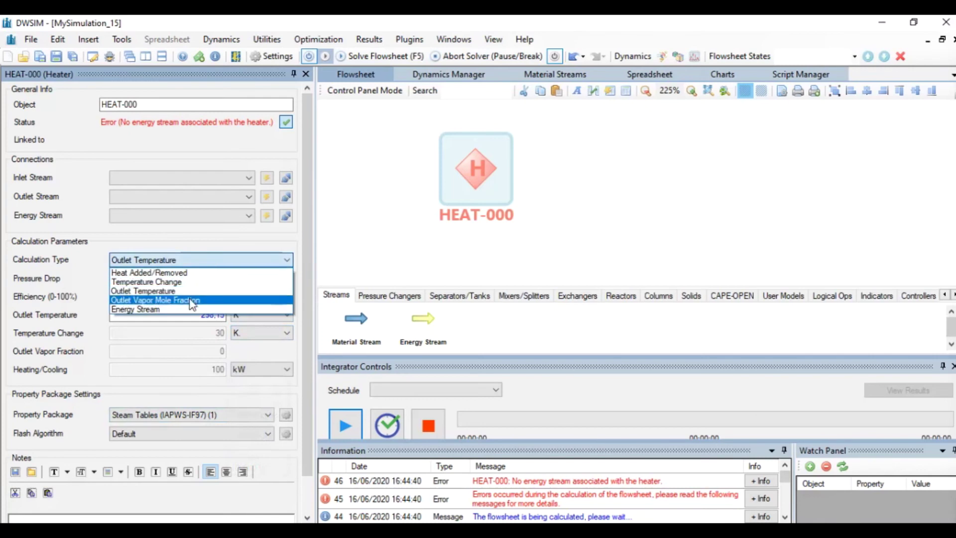
click(192, 301)
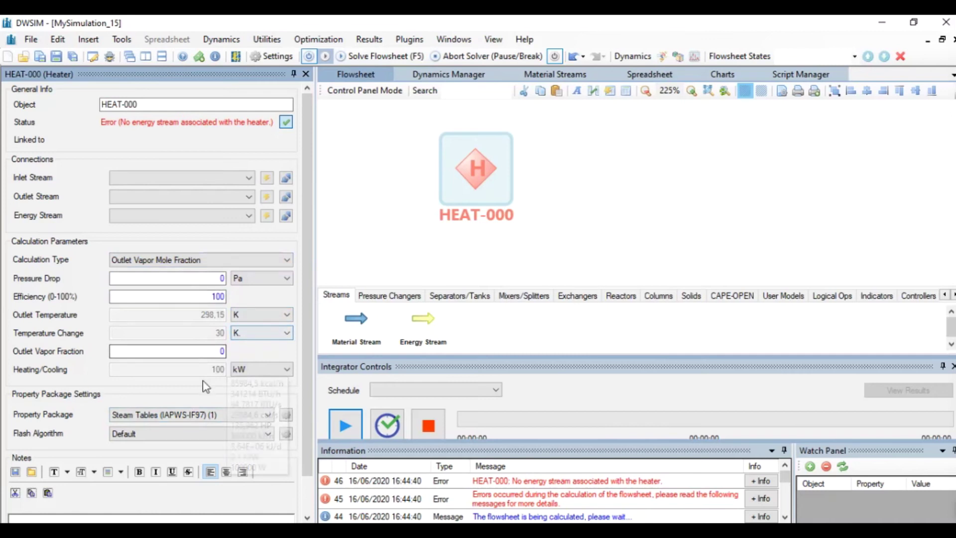
double_click(221, 351)
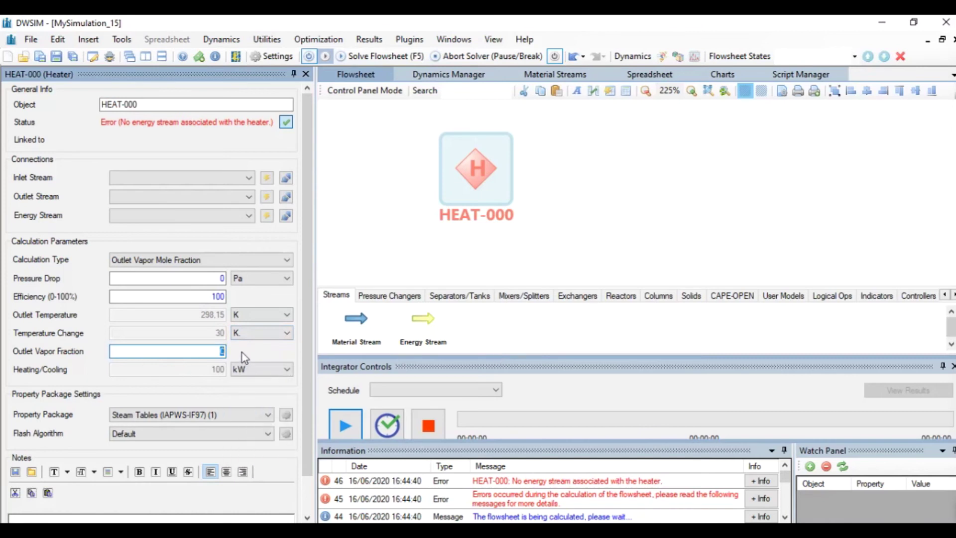
Switch the heater's calculation type to Energy Stream and shift the heater sideways on the flowsheet.
click(169, 259)
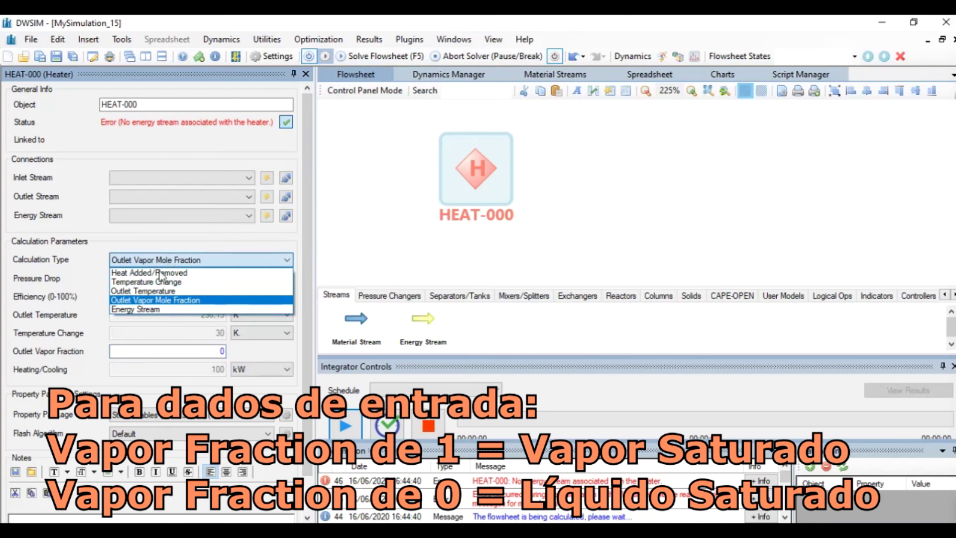
click(149, 309)
click(154, 263)
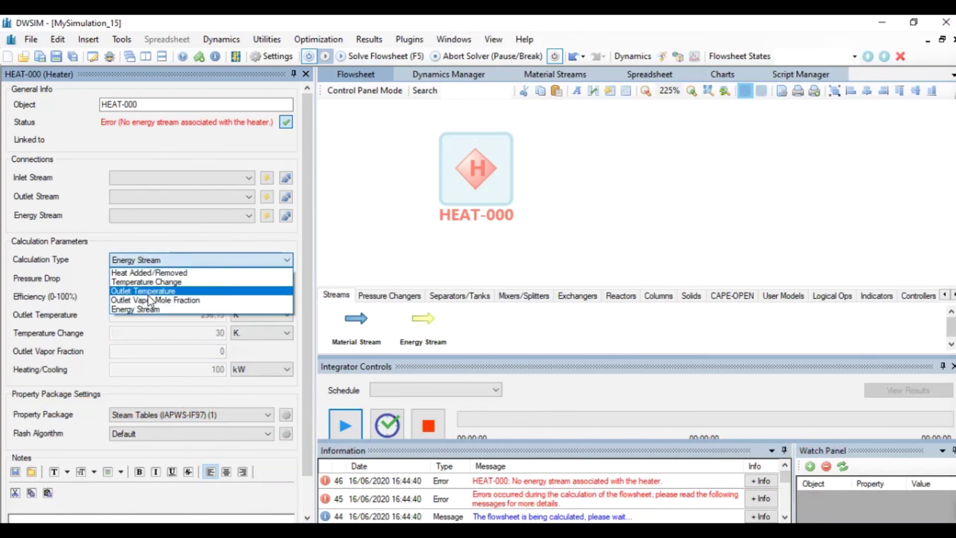
click(139, 307)
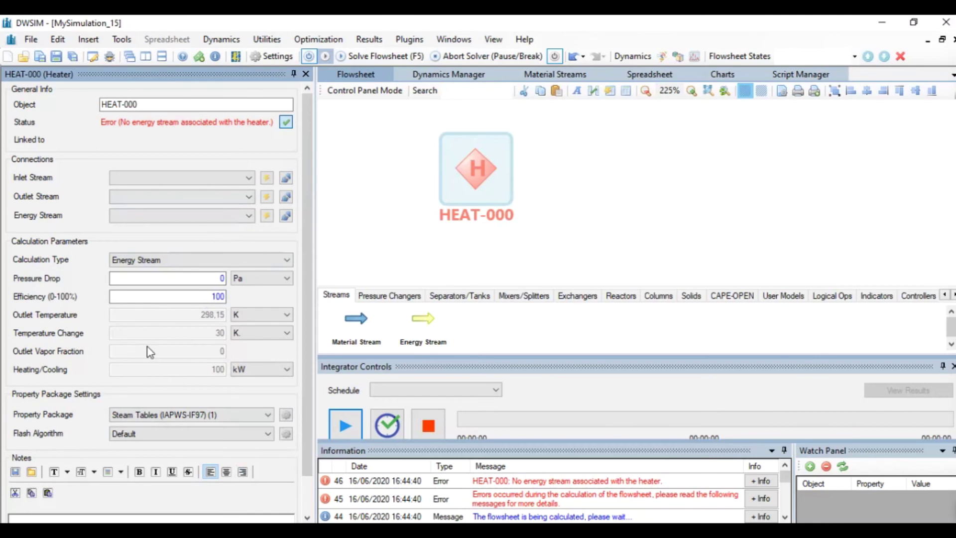
drag(477, 175, 545, 181)
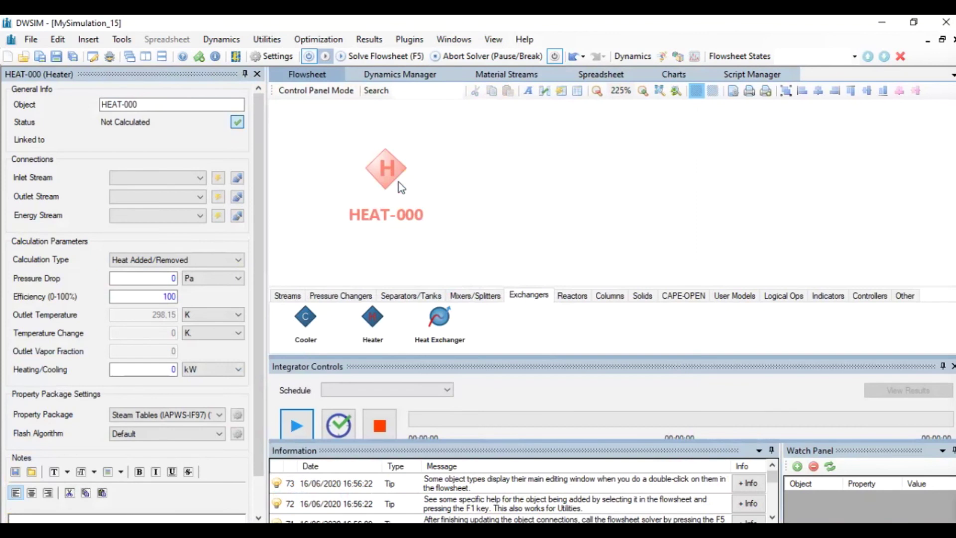
Set the heater's calculation type to Outlet Temperature with an outlet temperature of 670,15 K.
scroll(256, 188, down, 1)
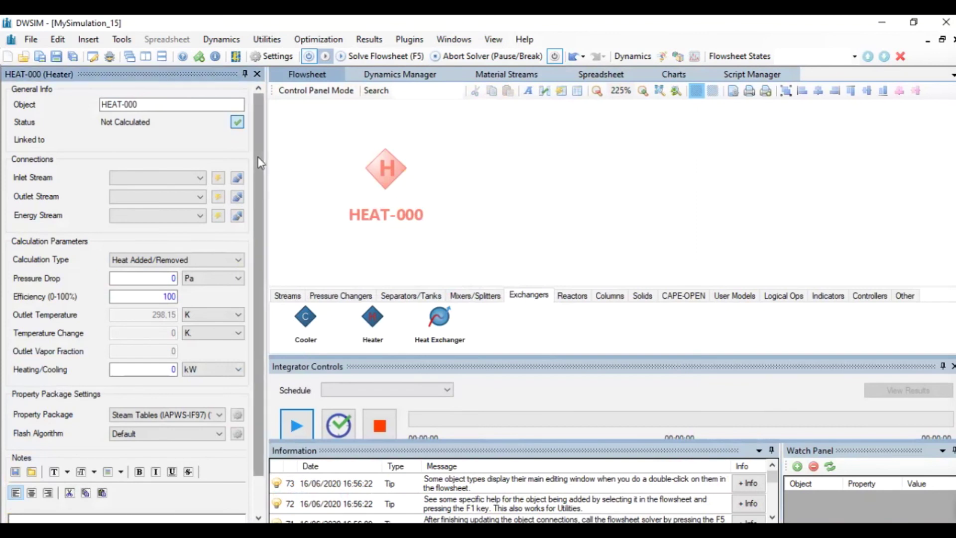
drag(255, 188, 258, 153)
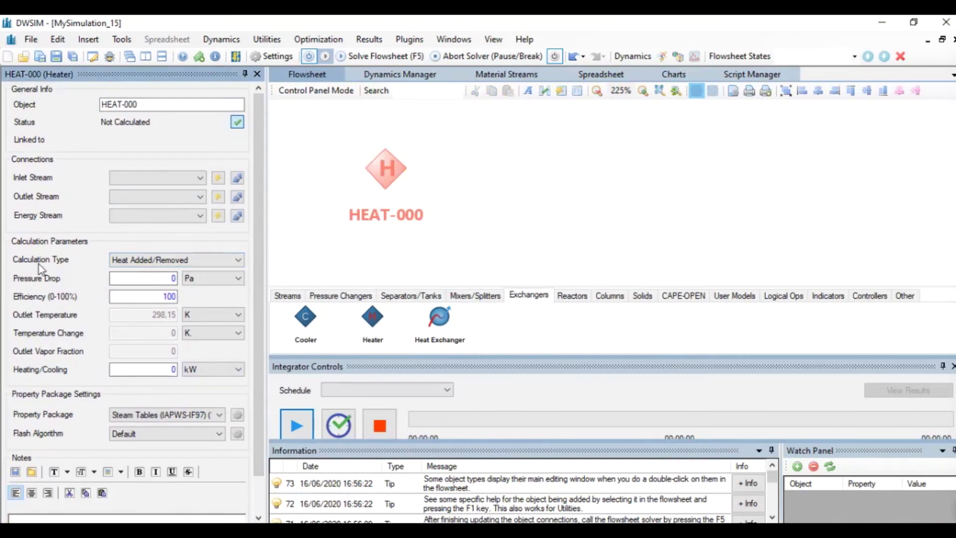
click(184, 262)
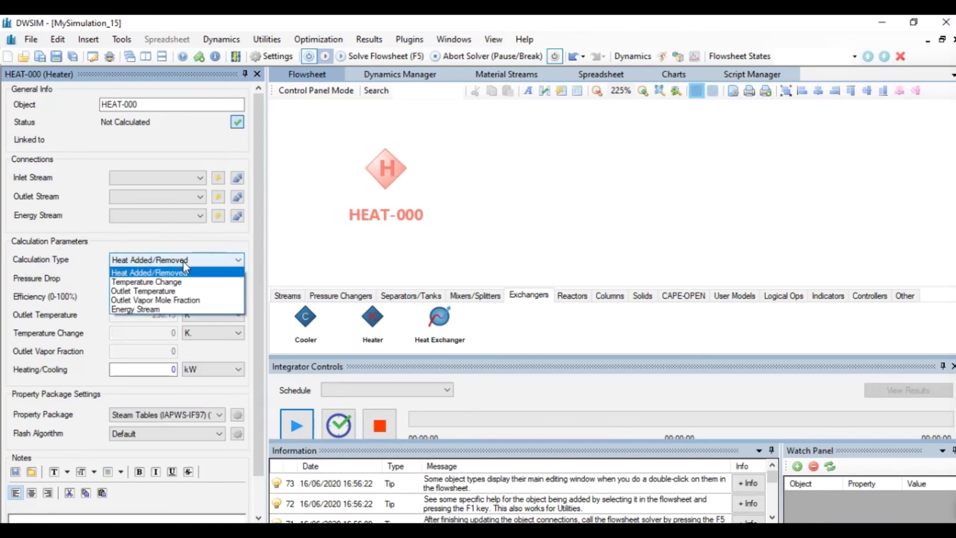
click(167, 295)
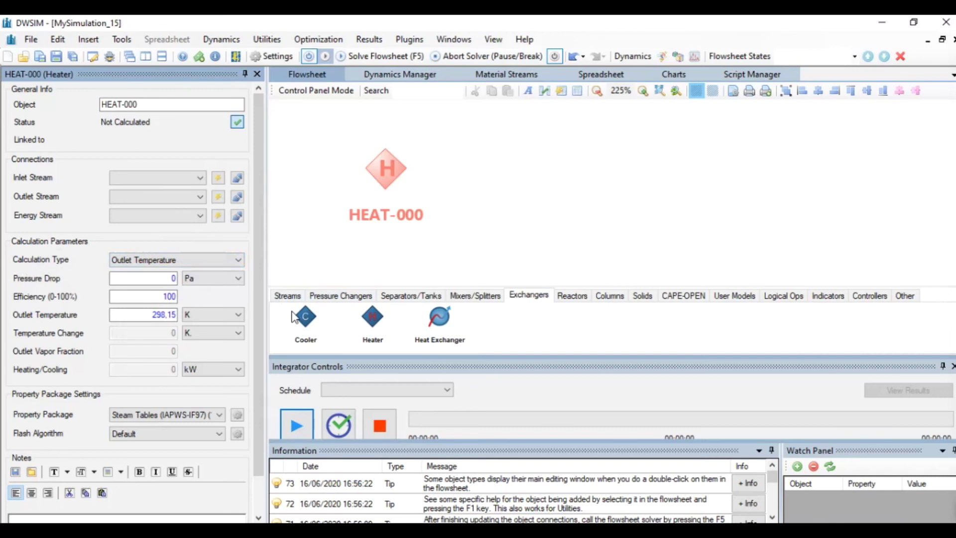
click(137, 315)
double_click(138, 316)
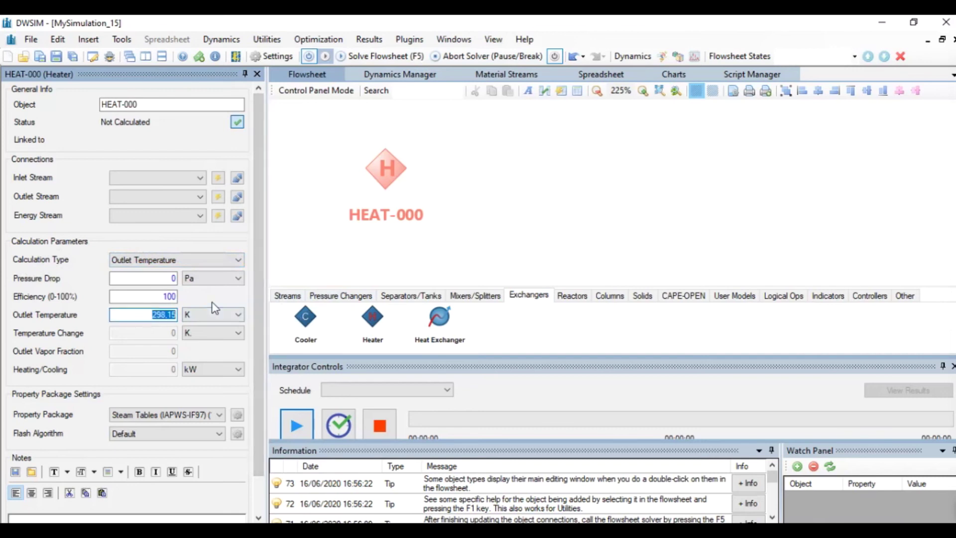
text(670,15)
key(Return)
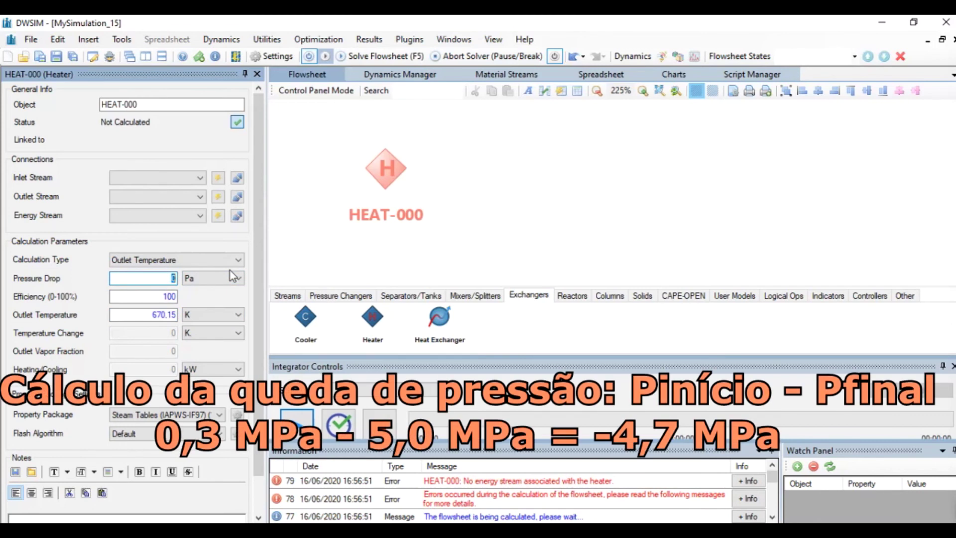
Set the heater's pressure drop to -4700000 Pa.
text(-4700000)
key(Return)
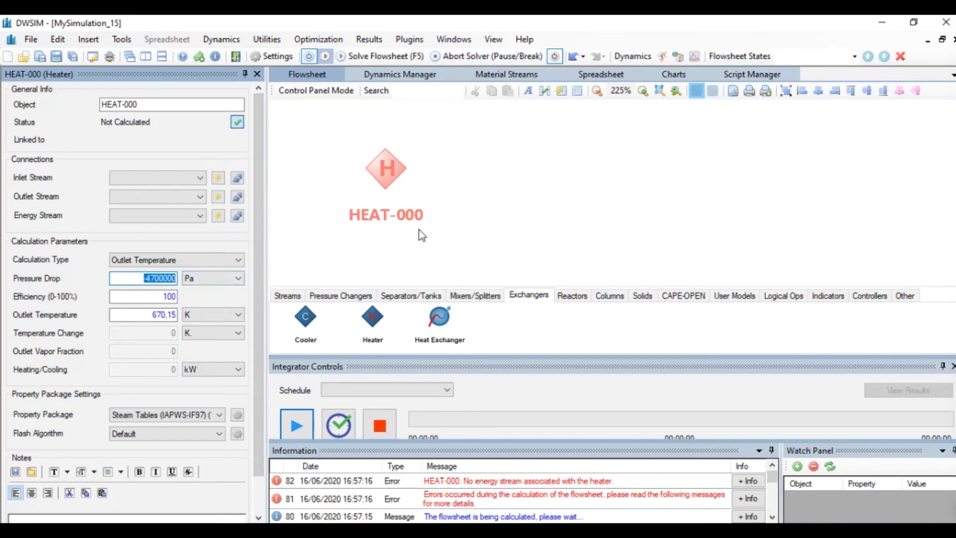
click(160, 277)
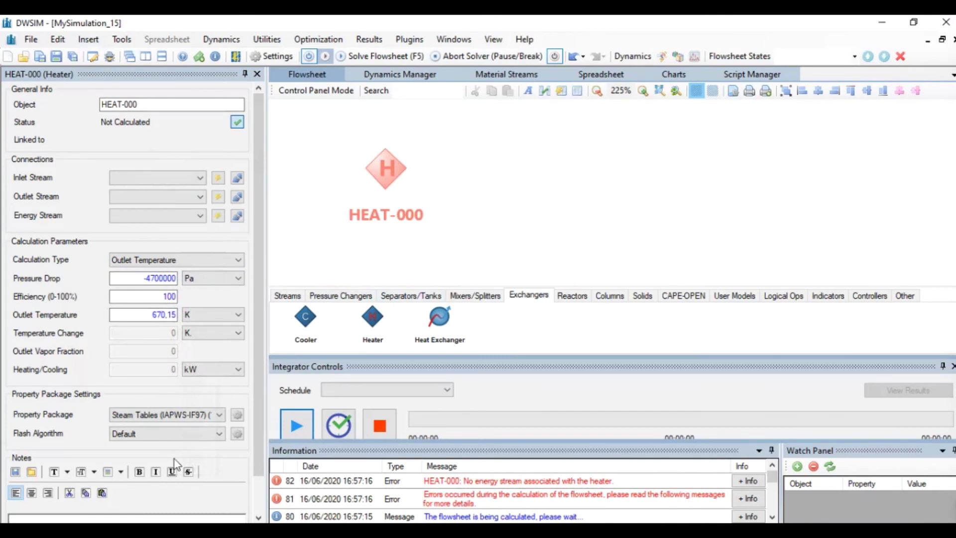
Rename the heater as Aquecedor.
drag(144, 104, 58, 121)
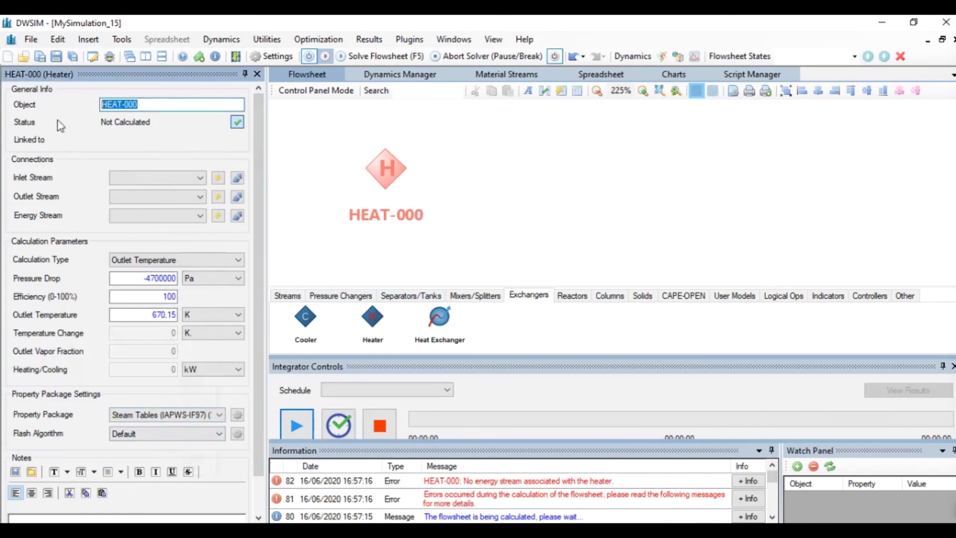
text(Aquec)
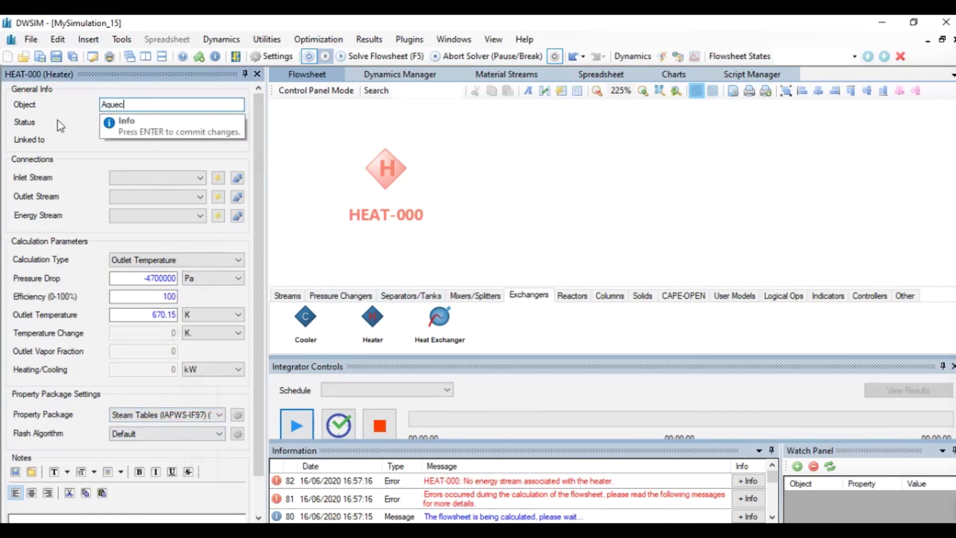
text(edor)
key(Return)
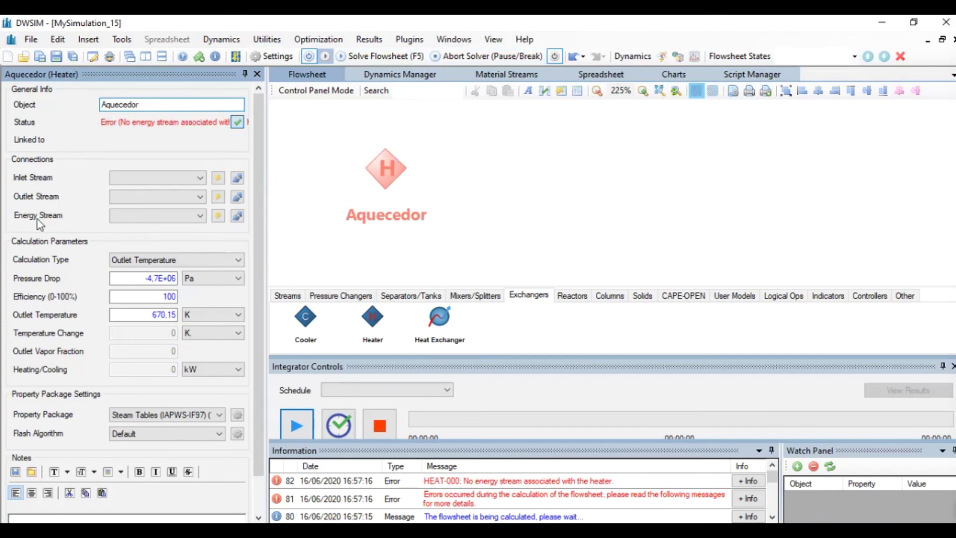
Create and connect a new inlet stream, outlet stream and energy stream for the Aquecedor heater.
click(218, 178)
click(218, 197)
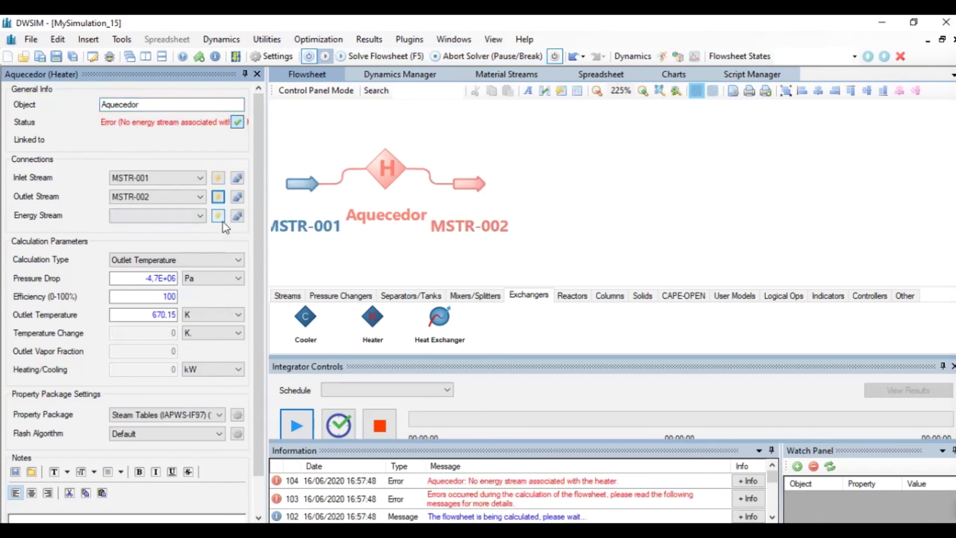
click(217, 216)
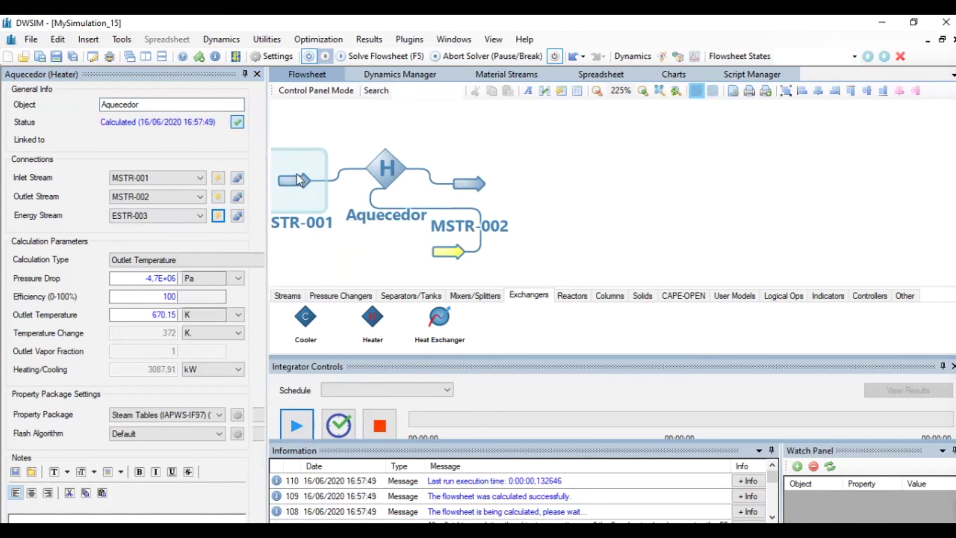
Rename the heater's inlet material stream as Entrada and nudge it slightly upward on the flowsheet.
click(307, 180)
mouse_move(356, 193)
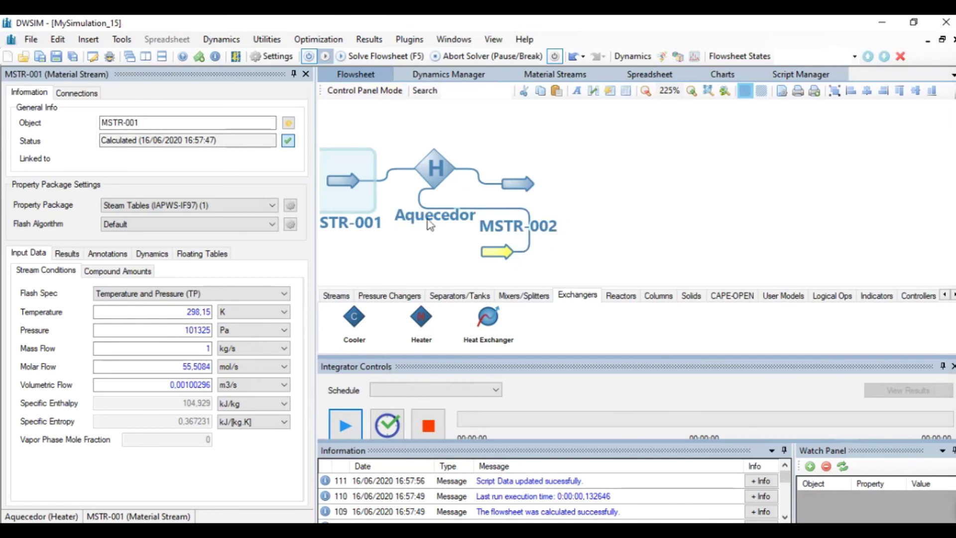
drag(346, 184, 345, 177)
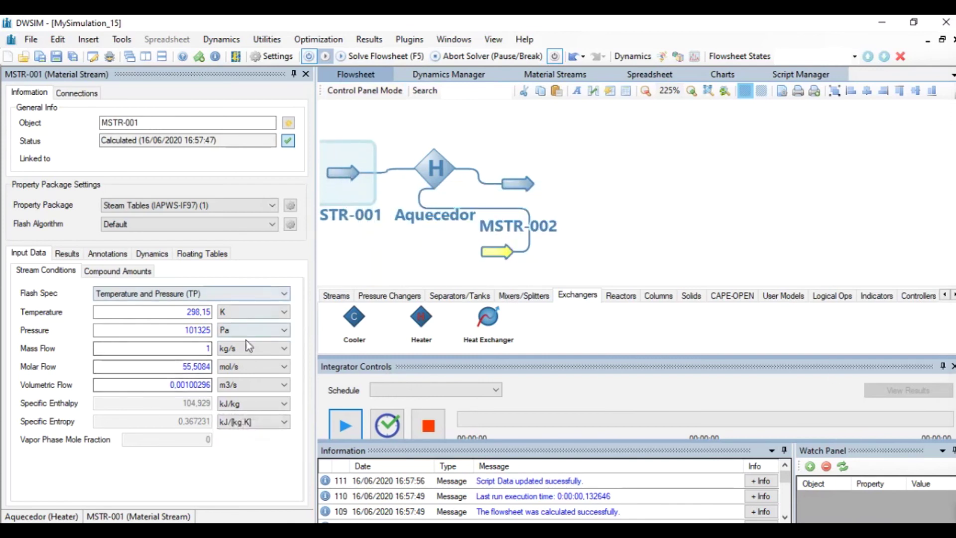
click(68, 120)
text(Entr)
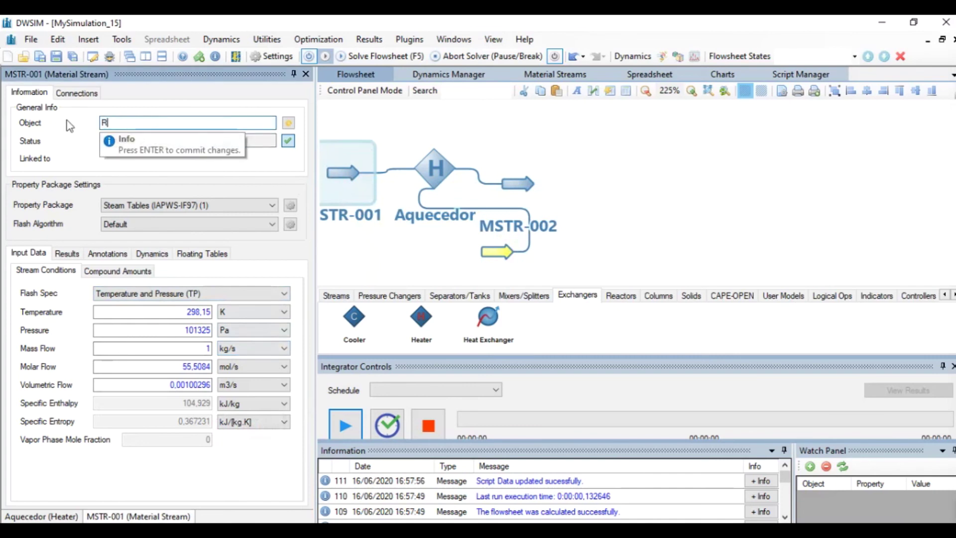
text(ada)
key(Return)
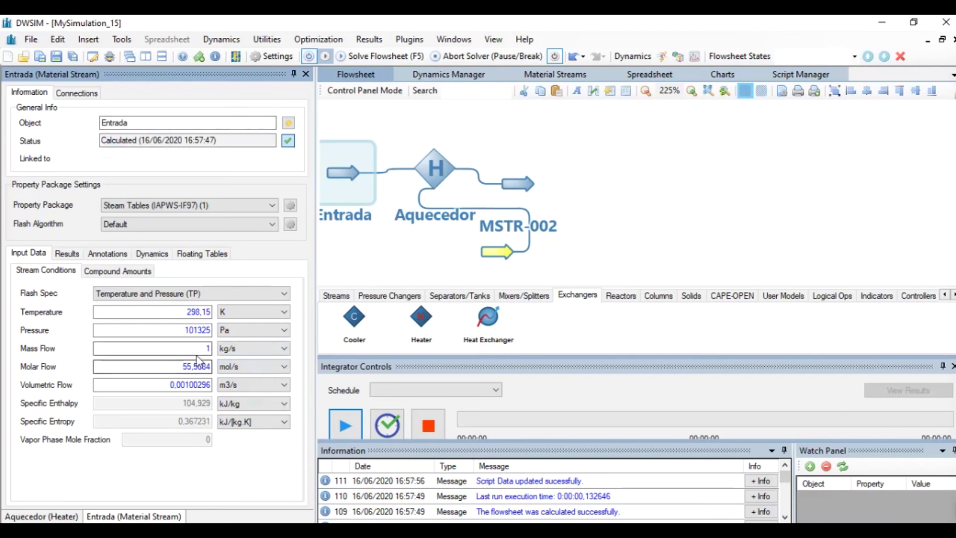
Set the Entrada stream's temperature to 52 °C and its pressure to 300 kPa.
double_click(186, 311)
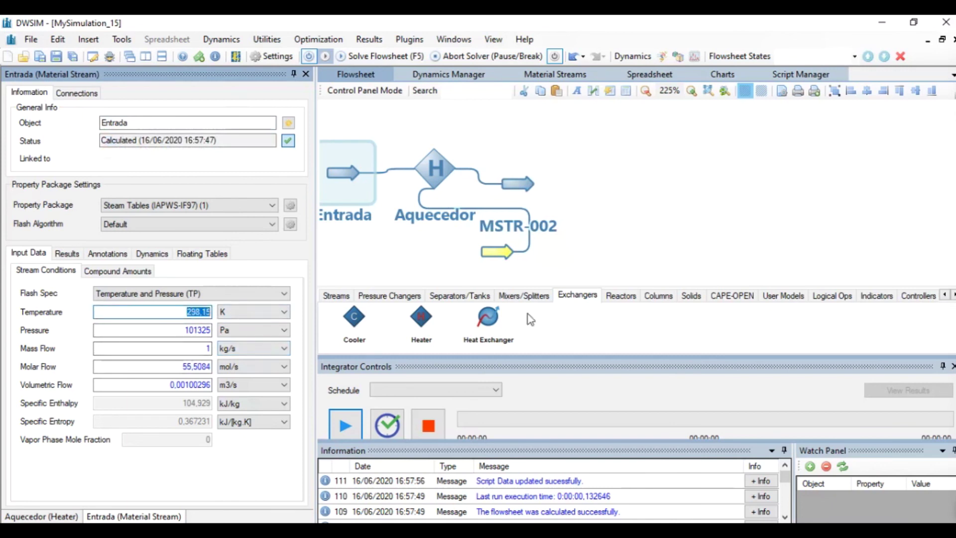
text(52)
click(271, 313)
click(261, 342)
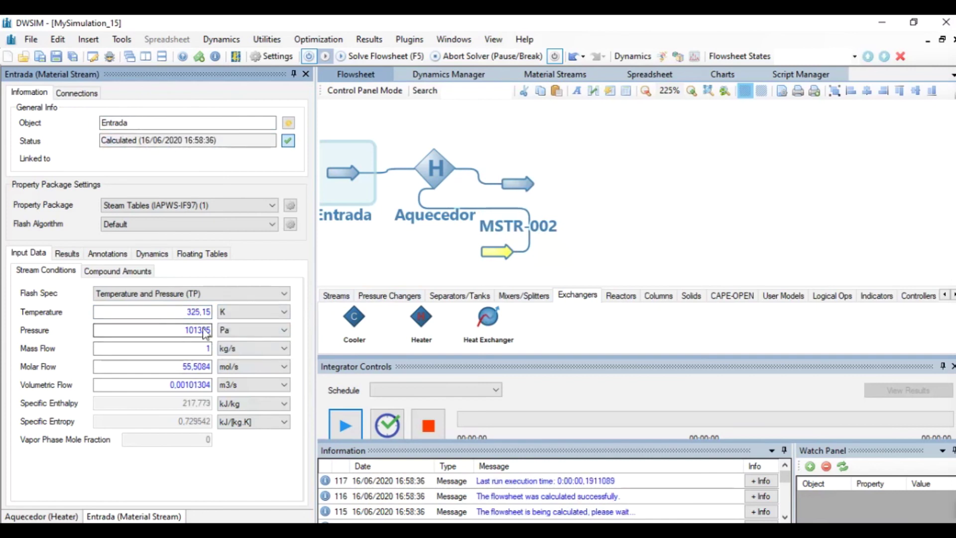
double_click(179, 332)
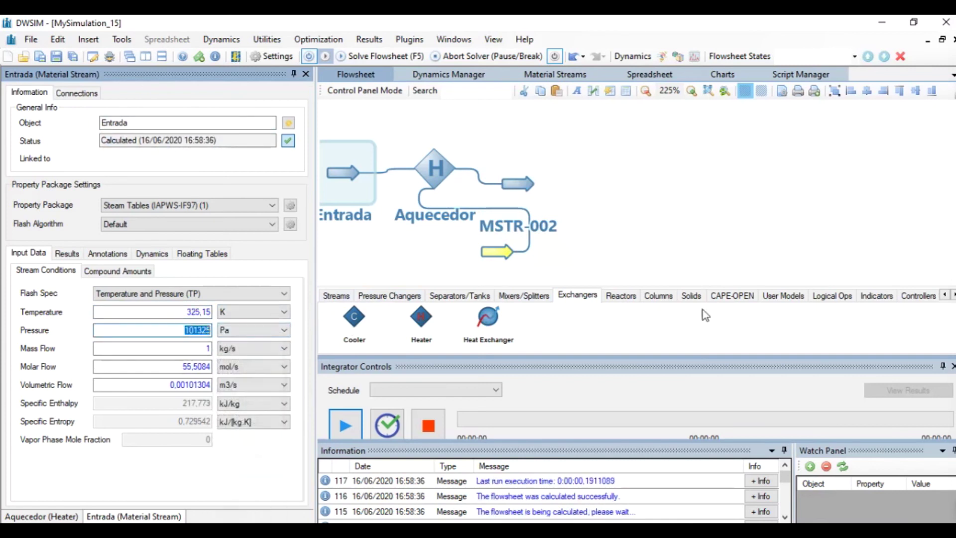
text(300)
click(248, 330)
click(249, 389)
Set the Entrada stream's mass flow to 20000 kg/h and check the heater's energy stream on the flowsheet.
double_click(203, 349)
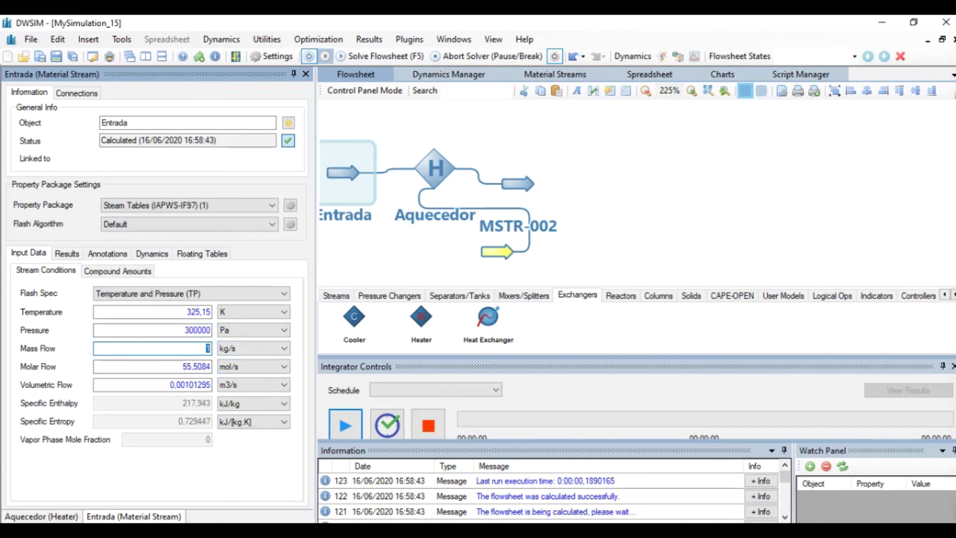
text(20000)
click(270, 350)
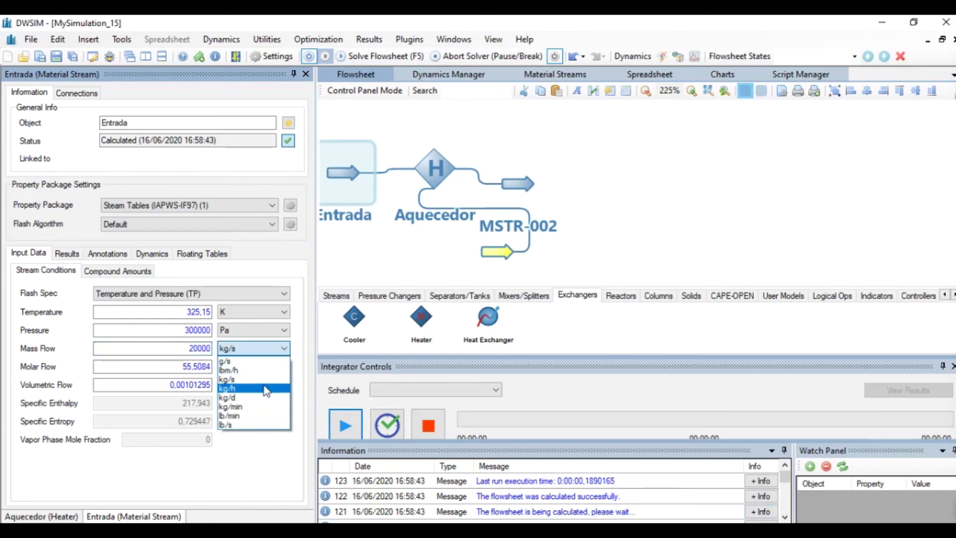
click(264, 386)
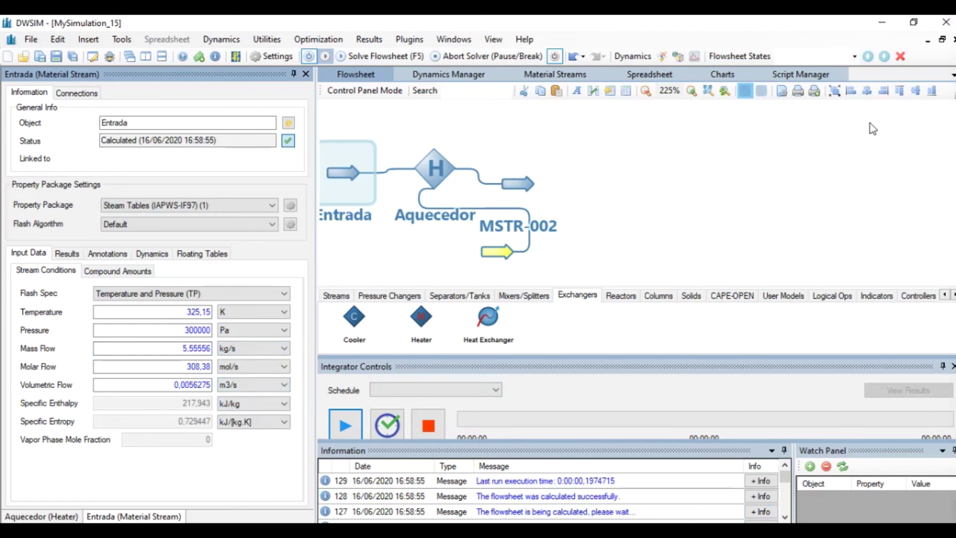
drag(620, 193, 629, 140)
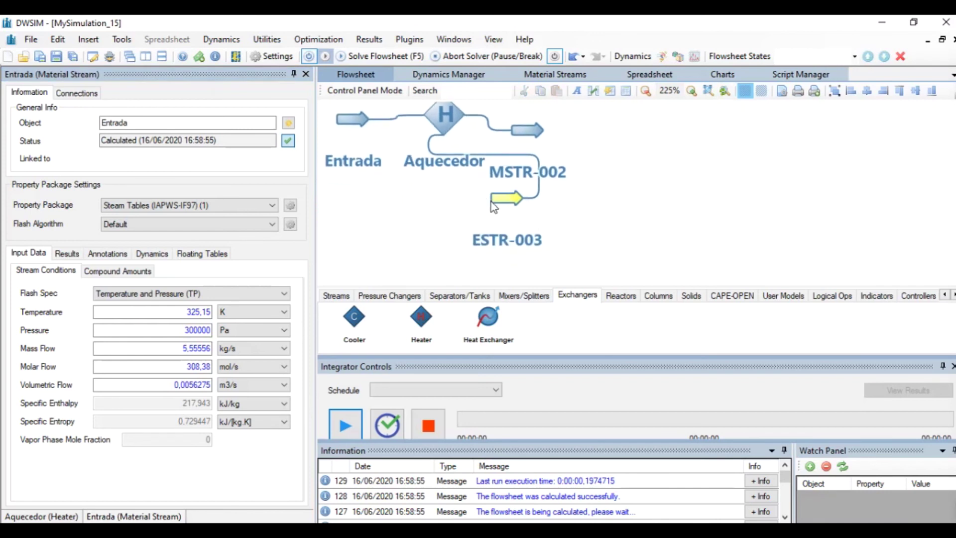
mouse_move(497, 199)
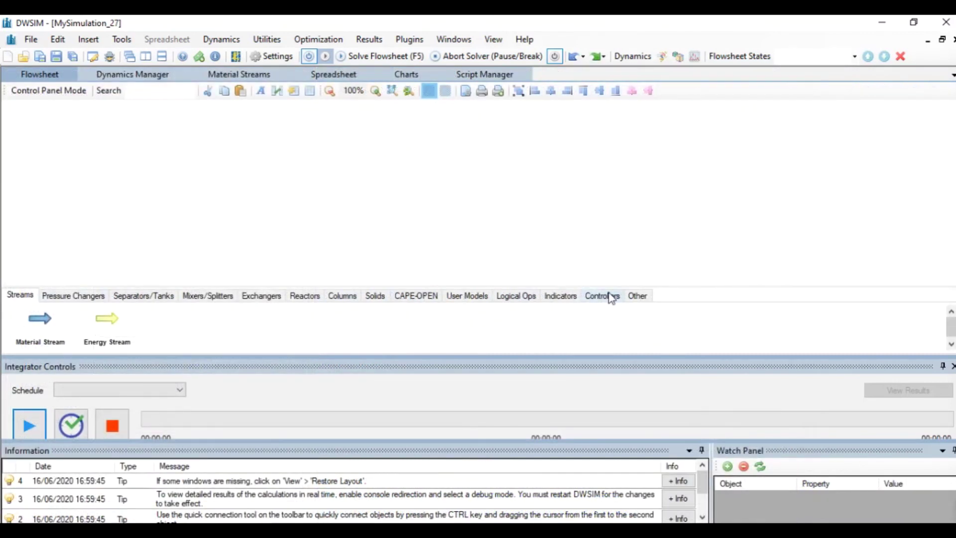
Place a Stream Mixer and a Stream Splitter on the empty flowsheet and open the splitter's properties.
click(207, 298)
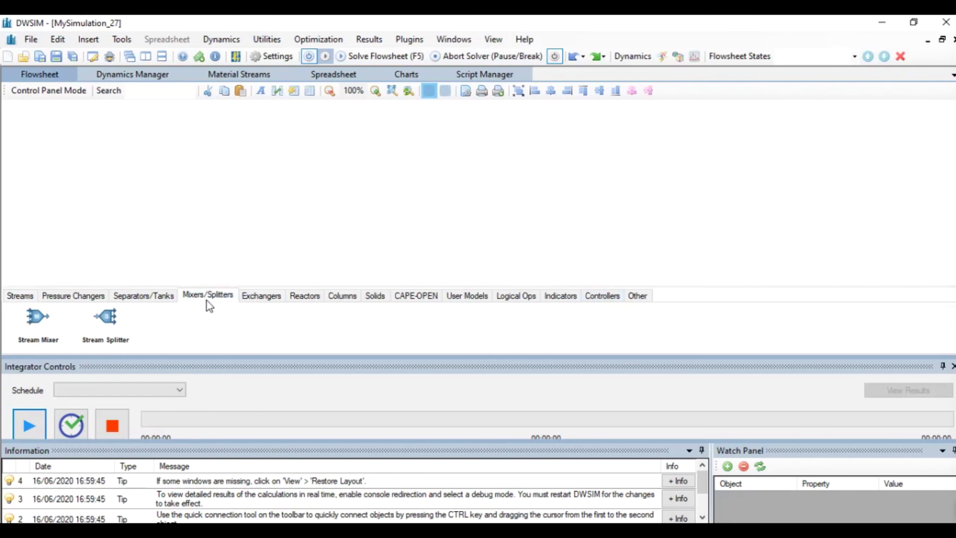
drag(36, 318, 243, 188)
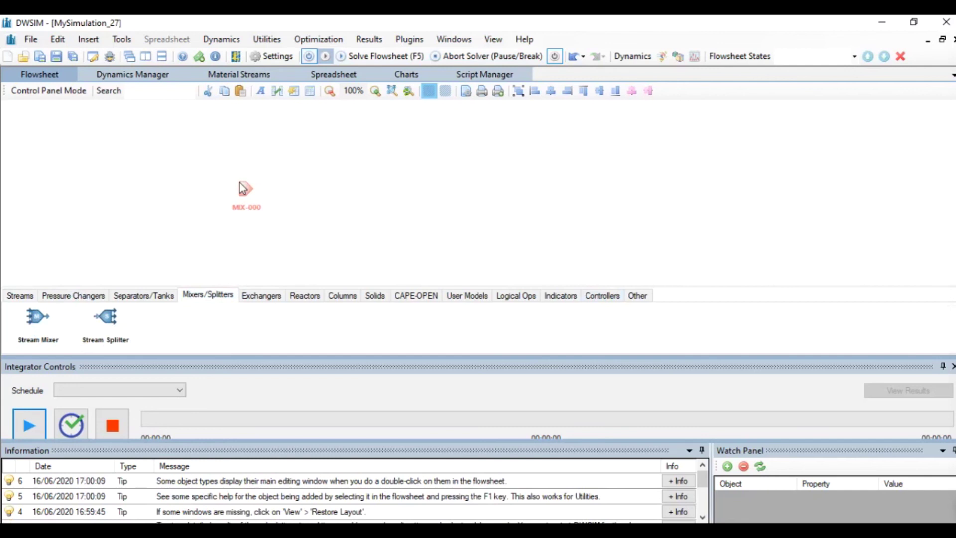
drag(104, 338, 387, 221)
click(397, 223)
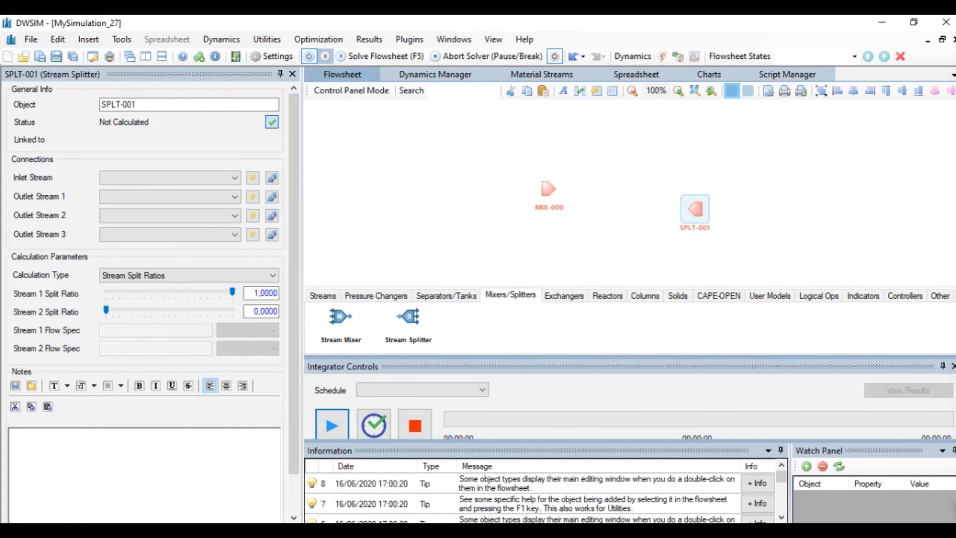
Close the current simulation without saving and start a new one with Air as its compound.
click(953, 39)
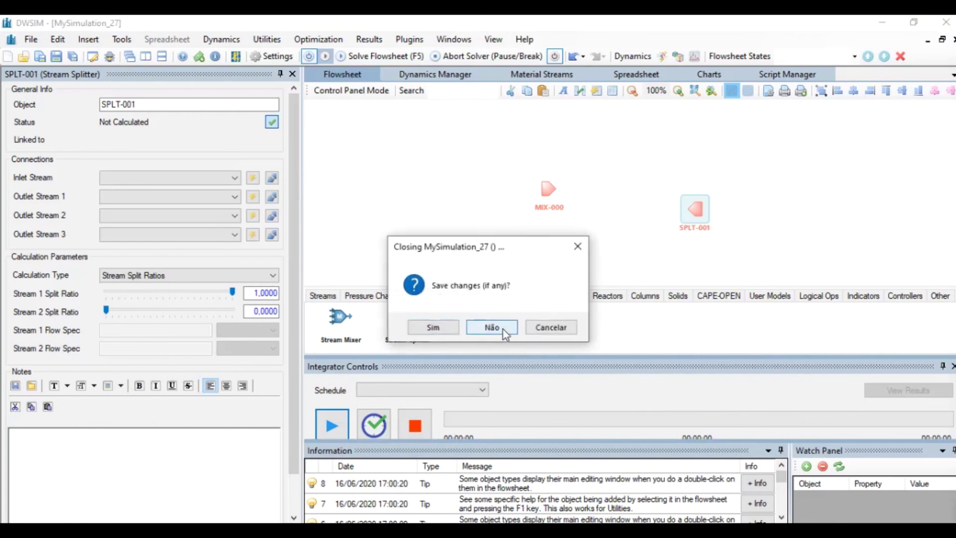
click(503, 329)
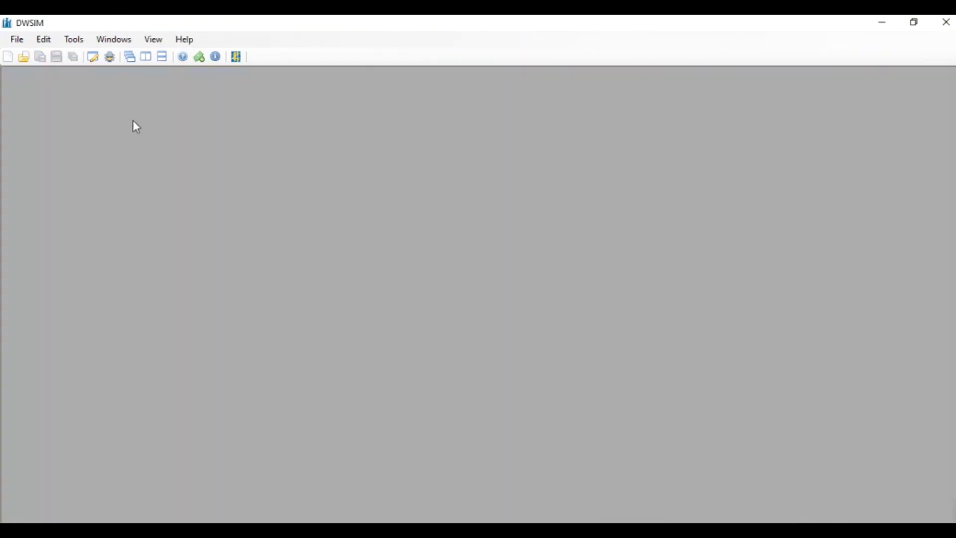
click(7, 57)
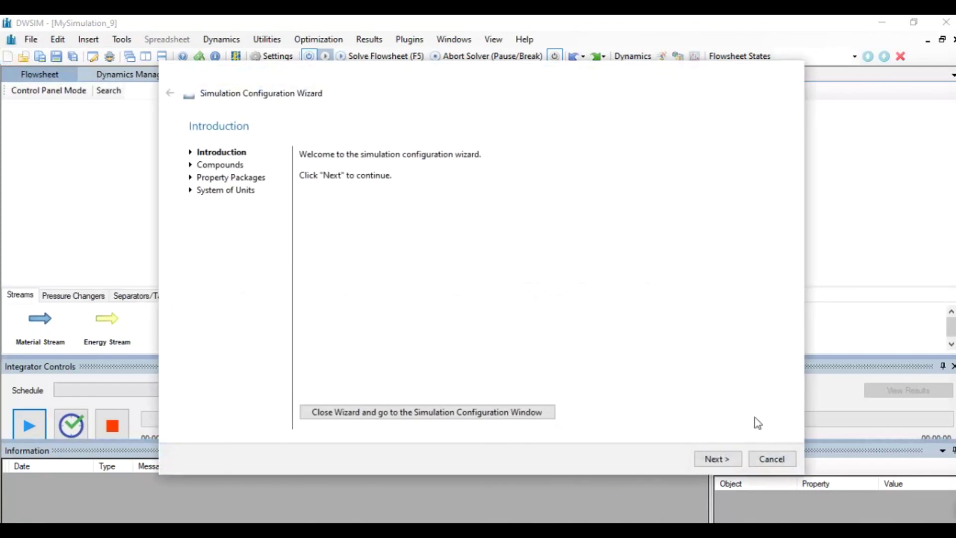
click(728, 458)
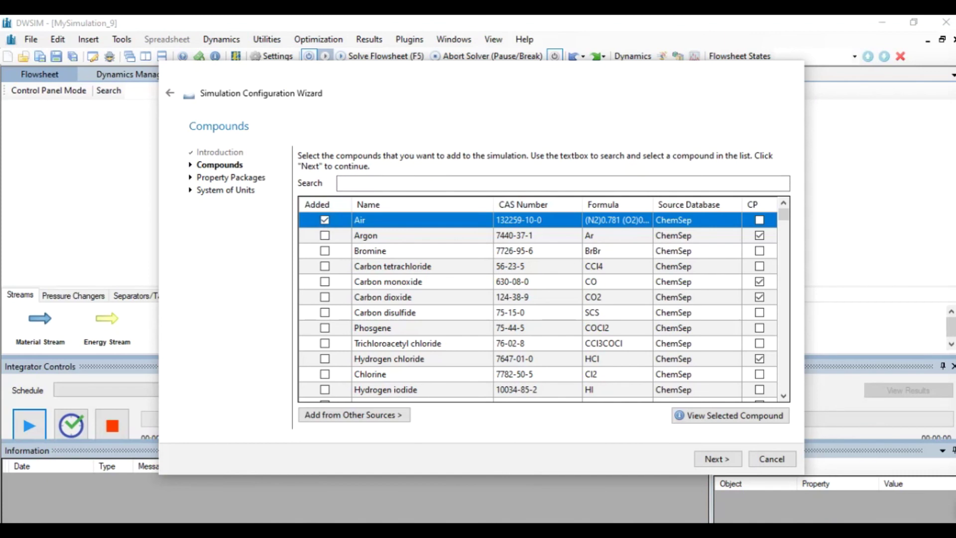
click(723, 457)
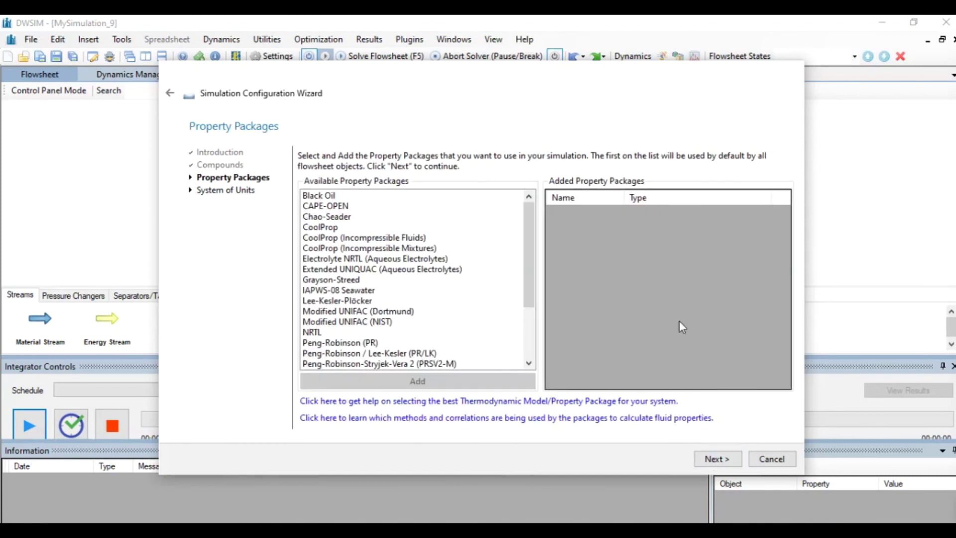
Add Raoult's Law as the property package and finish the simulation setup with SI units.
drag(527, 252, 529, 350)
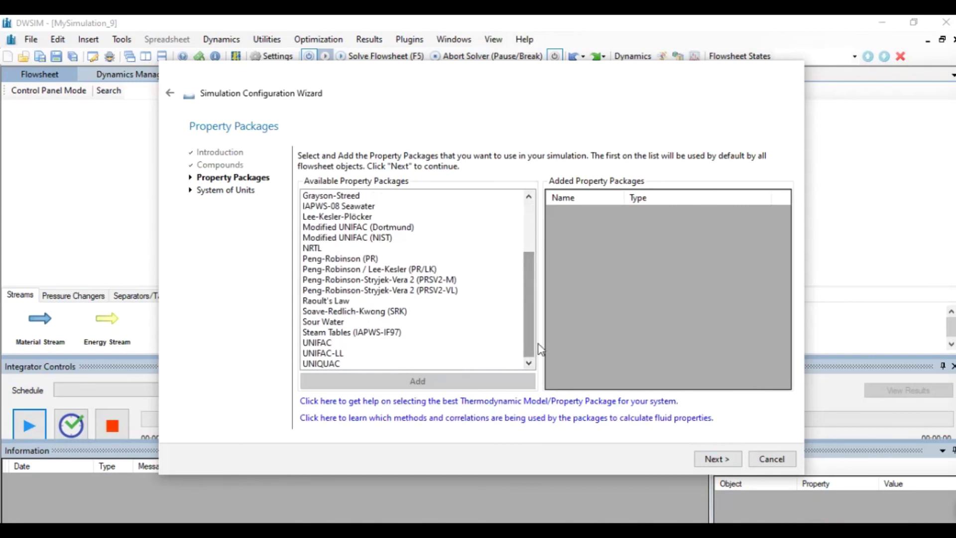
click(326, 302)
click(407, 384)
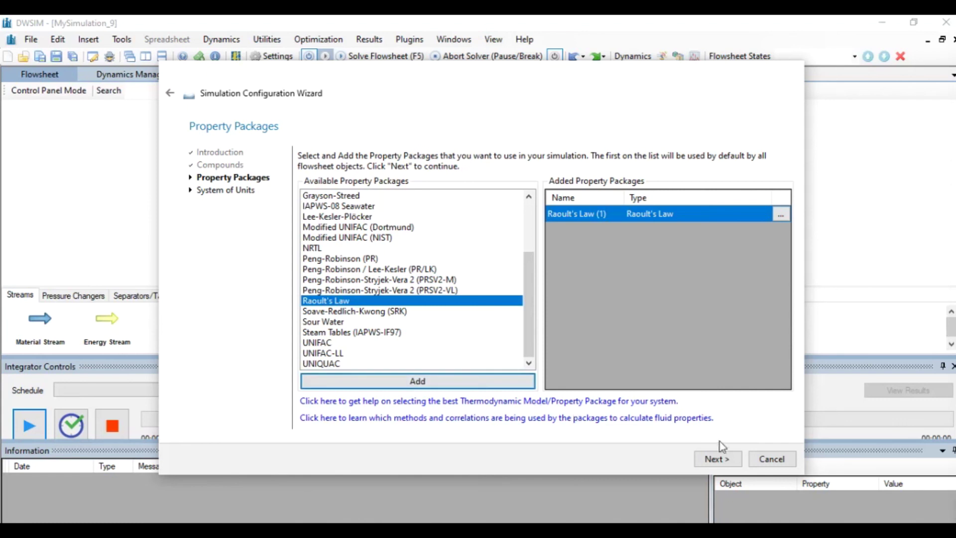
click(715, 458)
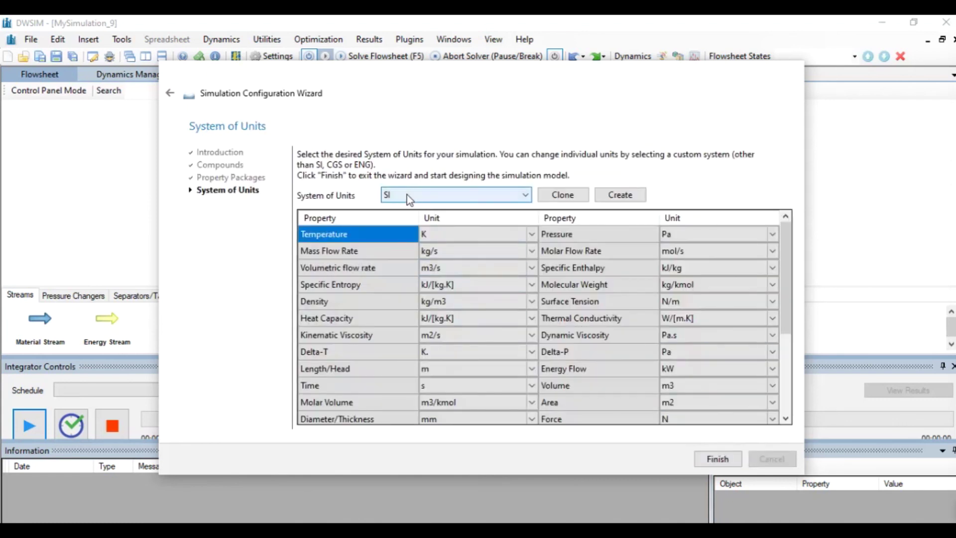
click(724, 455)
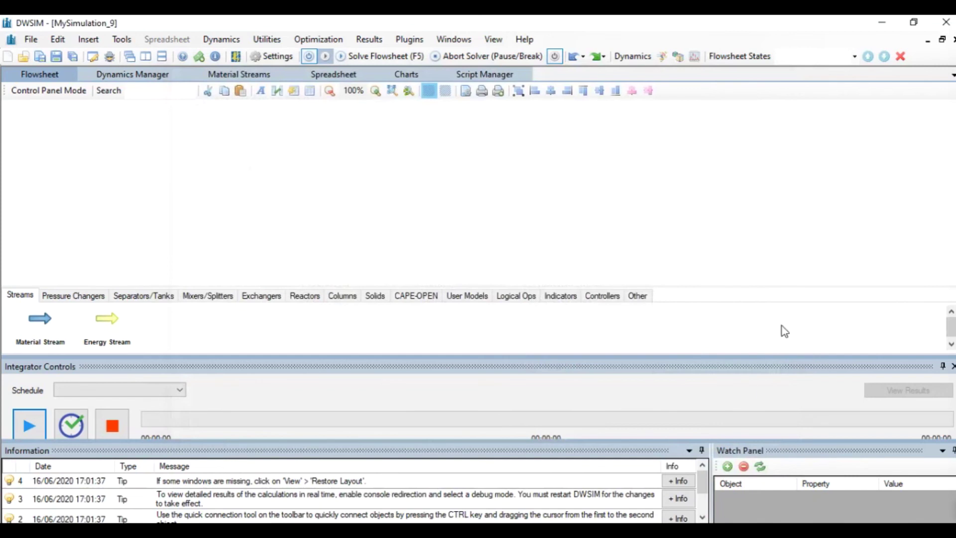
Place a Stream Mixer on the flowsheet and open its properties.
click(214, 296)
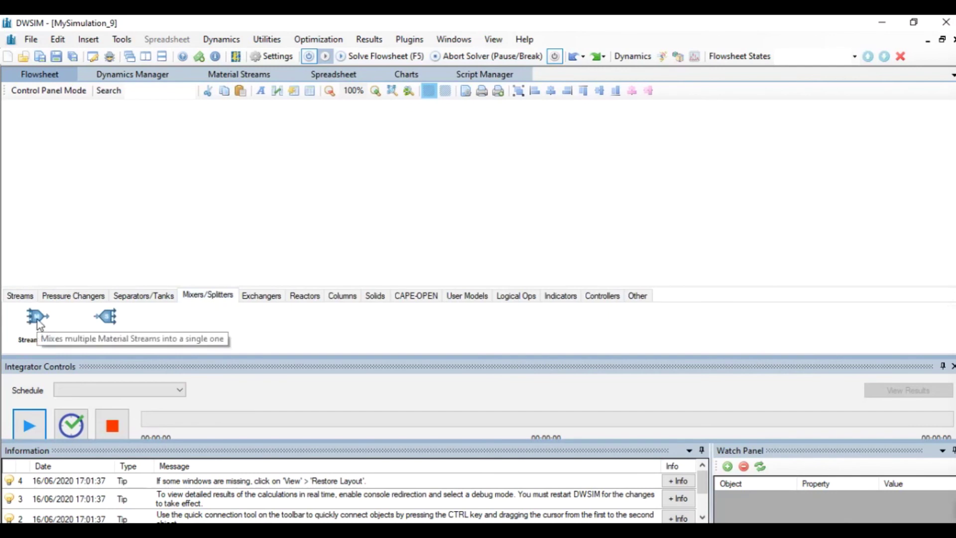
drag(38, 324, 331, 176)
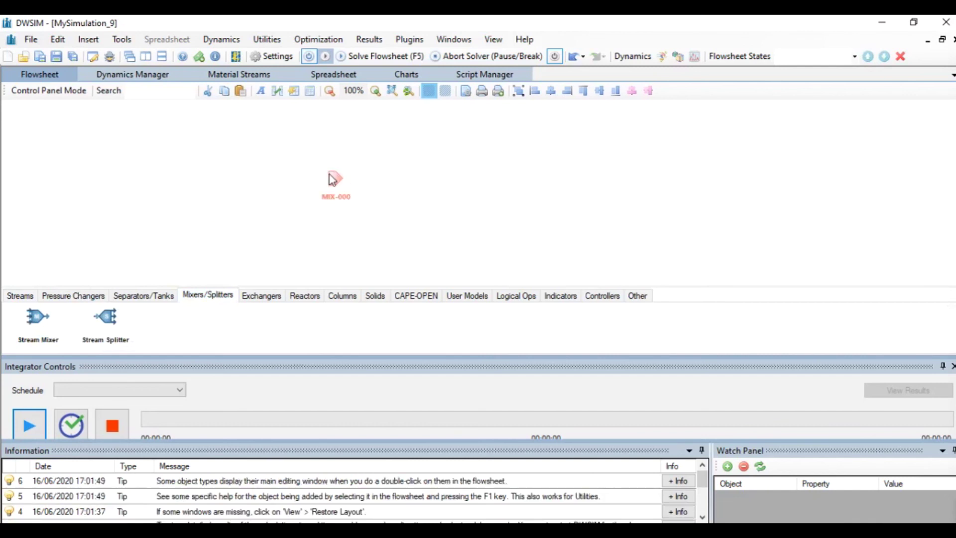
double_click(331, 179)
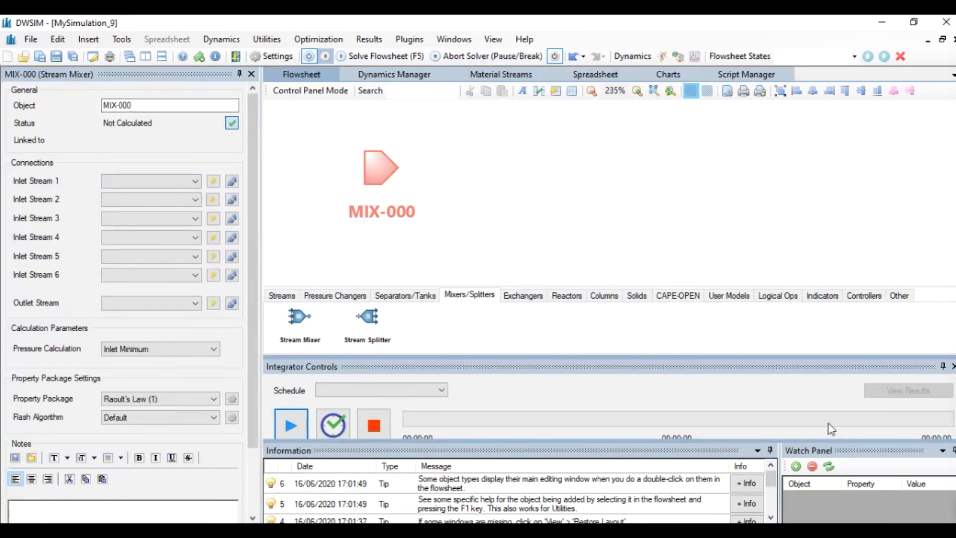
Create two inlet streams and one outlet stream for the mixer, and space the mixer and outlet stream out on the flowsheet.
click(213, 182)
click(212, 199)
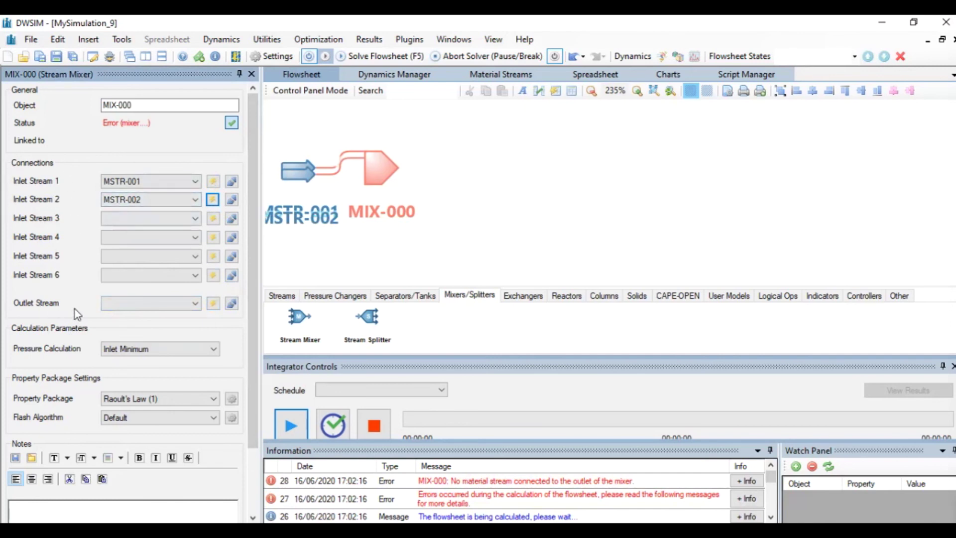
click(213, 303)
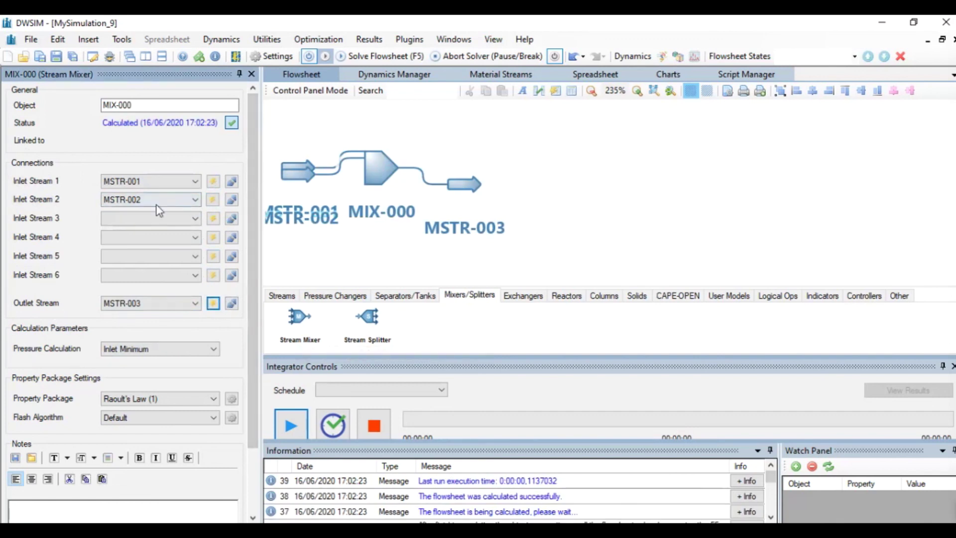
drag(391, 173, 631, 188)
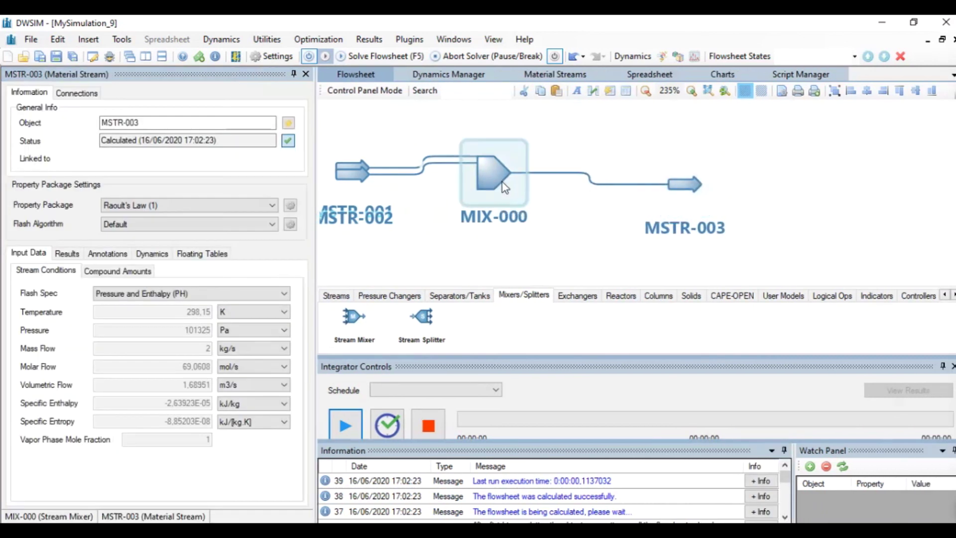
Separate the two overlapping inlet streams on the flowsheet, placing MSTR-001 above MSTR-002.
drag(364, 166, 364, 157)
drag(355, 160, 365, 212)
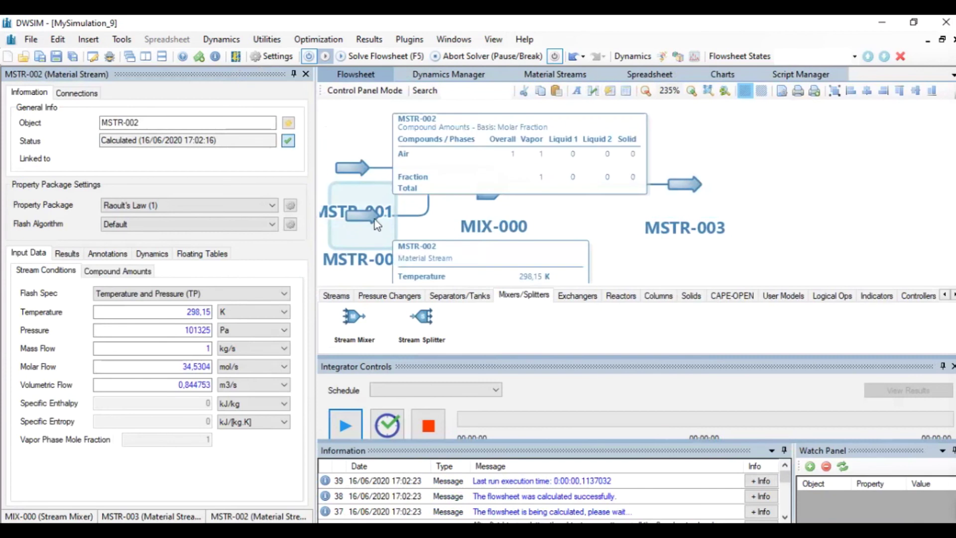
drag(361, 138, 377, 132)
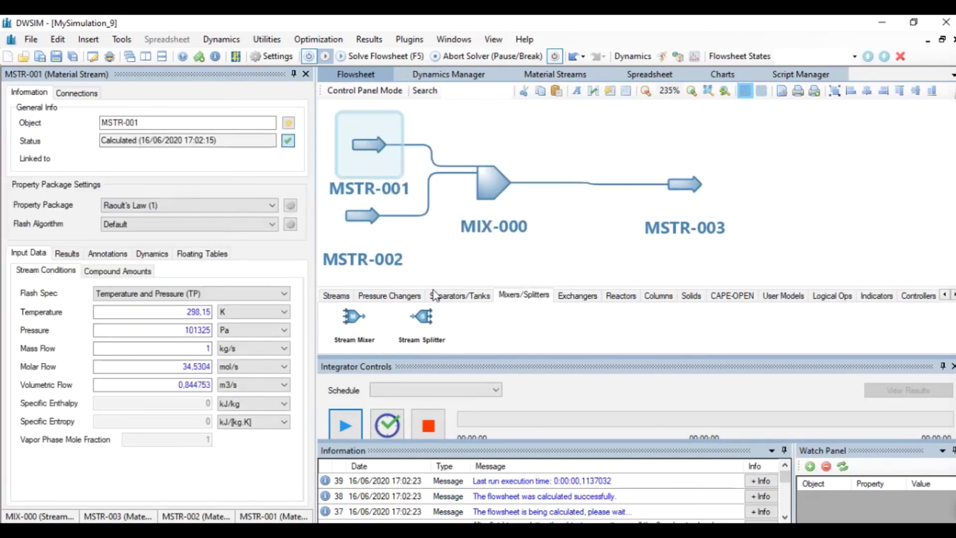
Rename the upper inlet stream MSTR-001 as "Ar frio".
click(147, 121)
drag(147, 121, 79, 122)
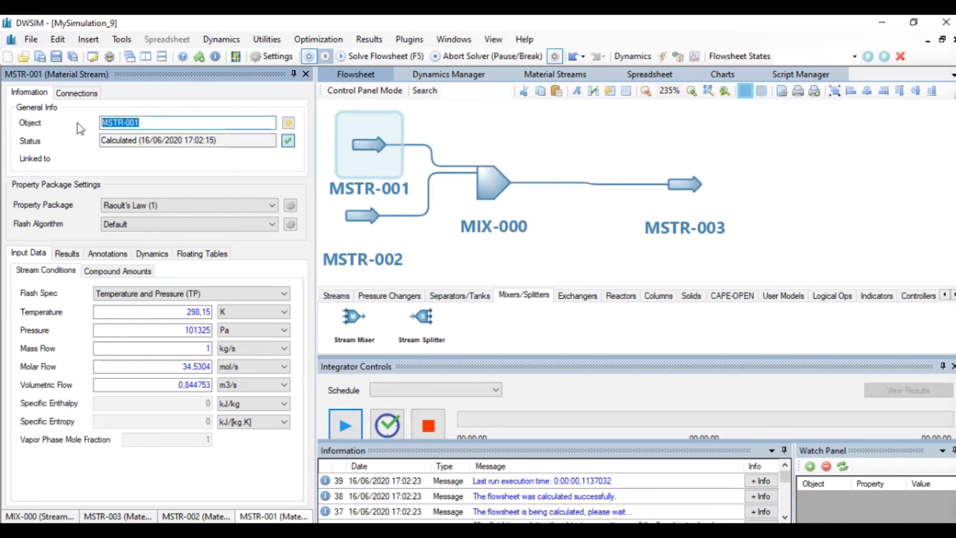
text(Ar frio)
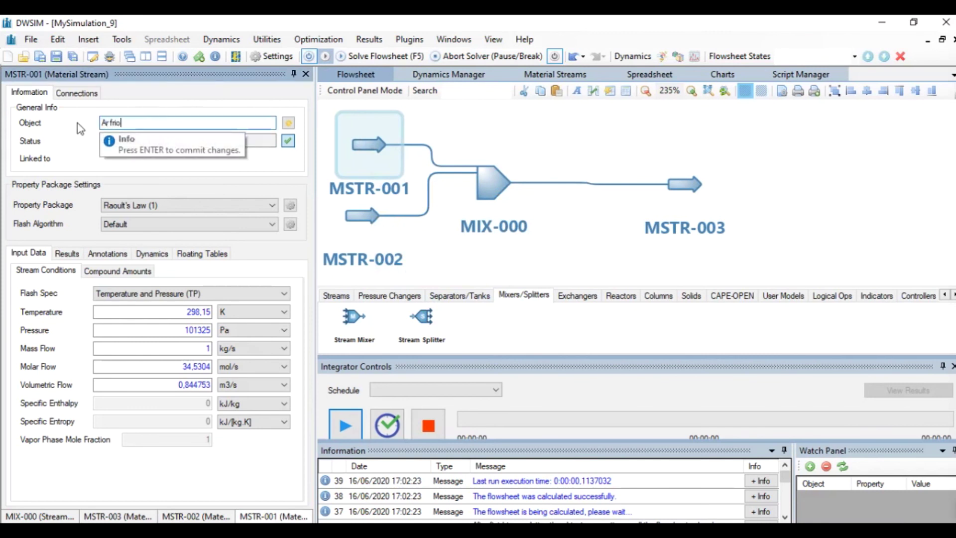
key(Return)
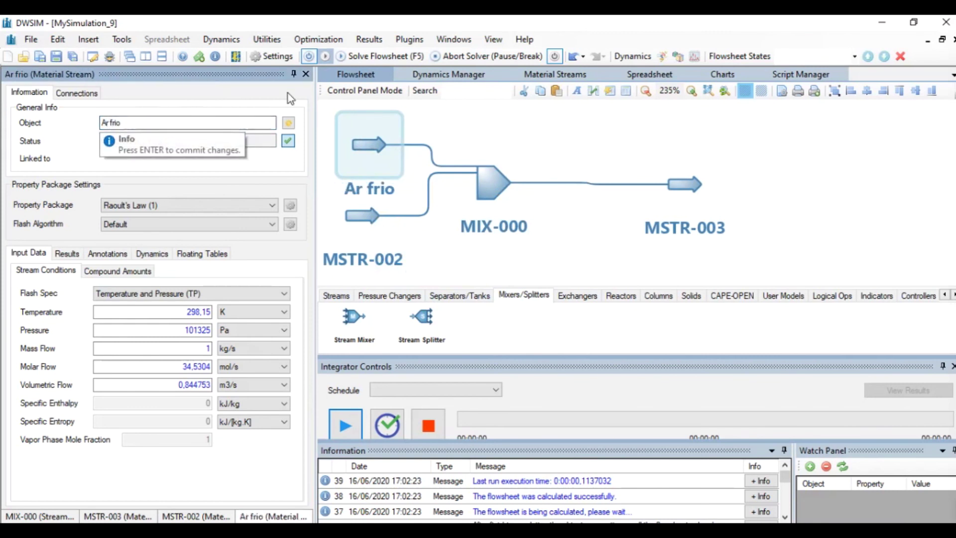
Rename the lower inlet stream MSTR-002 as "Ar quente".
click(364, 216)
drag(141, 121, 86, 122)
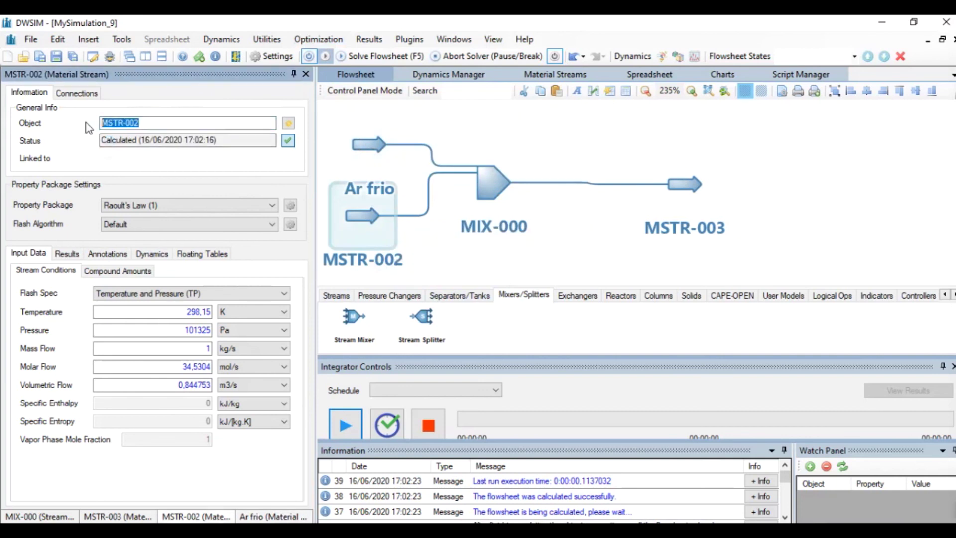
text(Ar qe)
key(BackSpace)
text(uente)
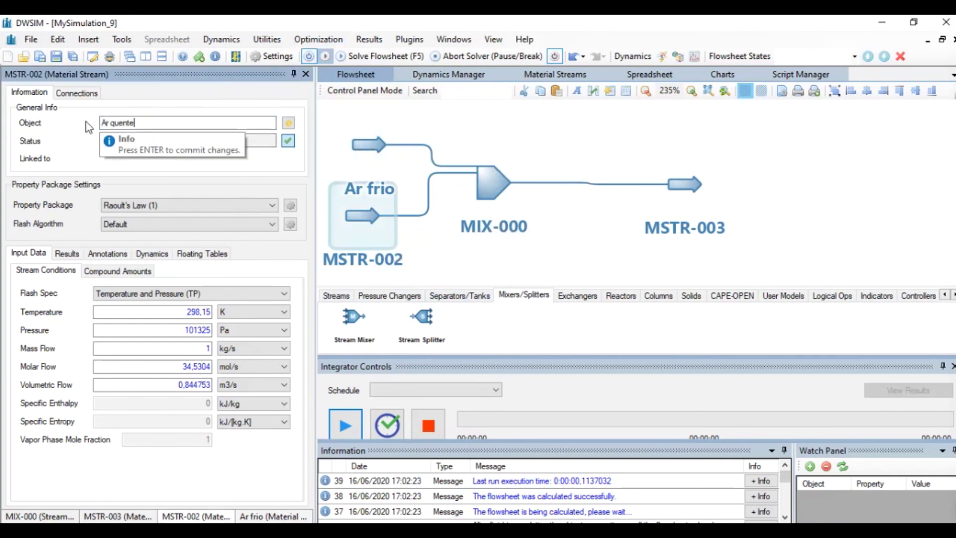
key(Return)
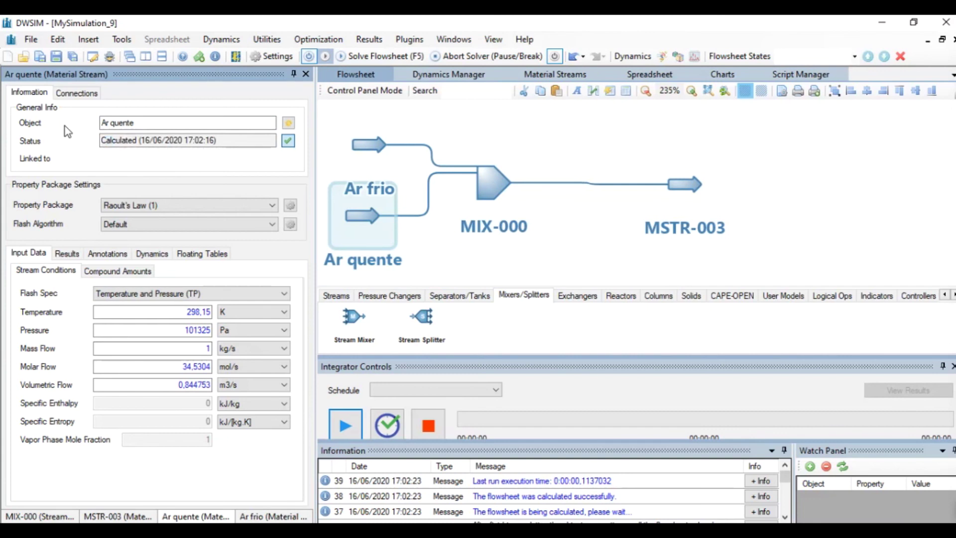
Rename the mixer's outlet stream MSTR-003 as "Saída".
click(669, 185)
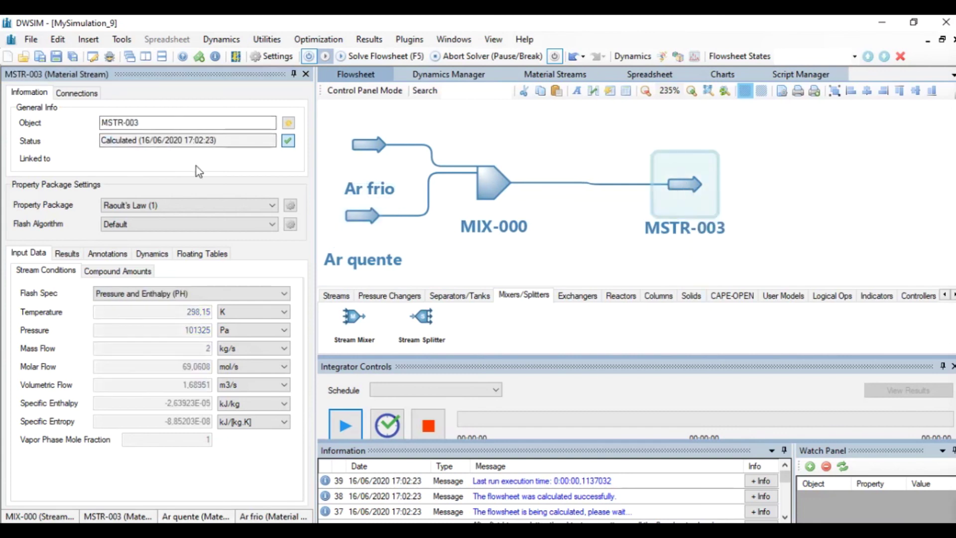
drag(166, 123, 68, 126)
text(Sa)
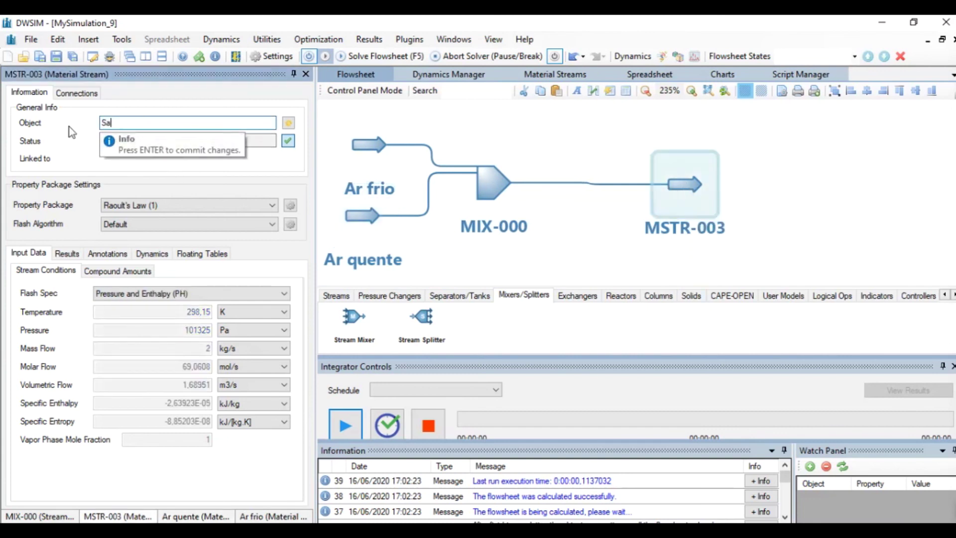
text(ída)
key(Return)
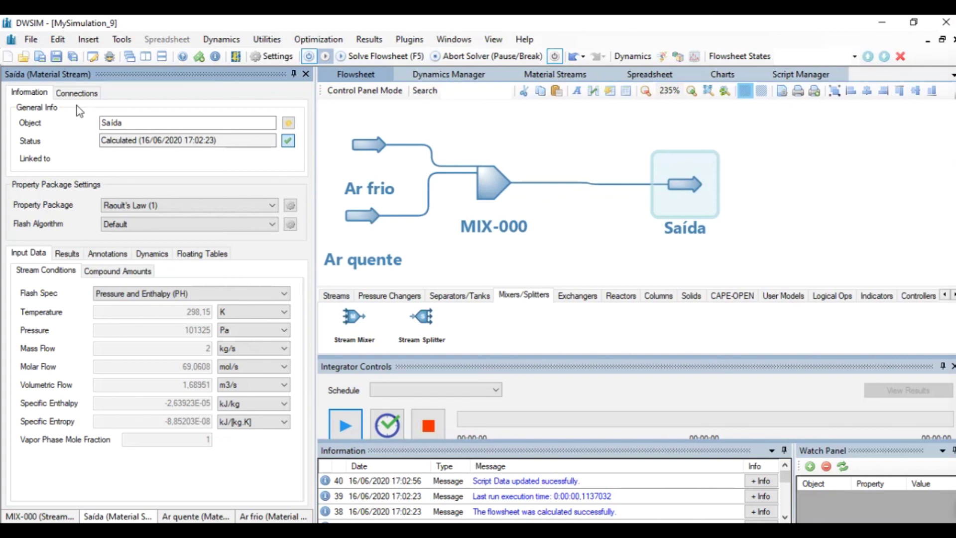
Set the Ar frio stream's temperature to 7 °C and its pressure to 105 kPa.
click(369, 144)
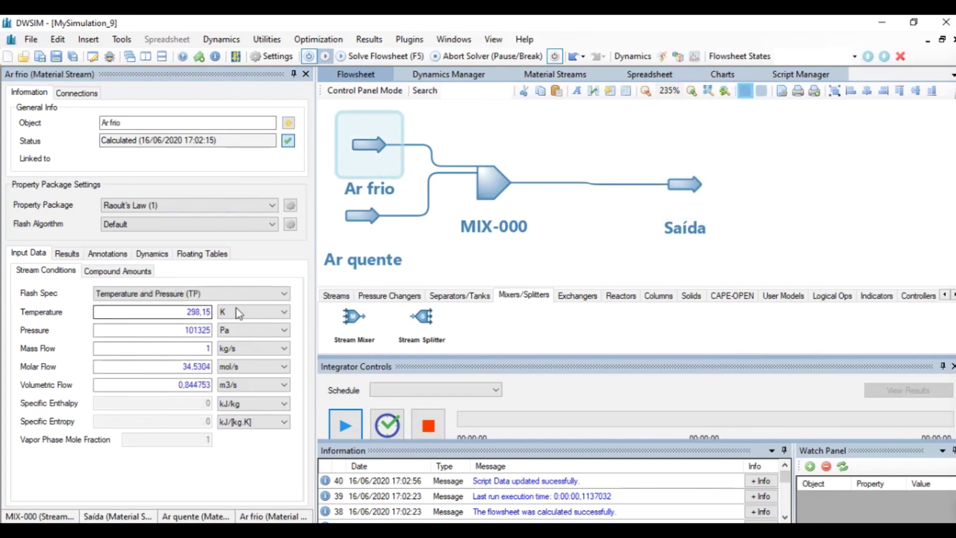
drag(185, 313, 259, 316)
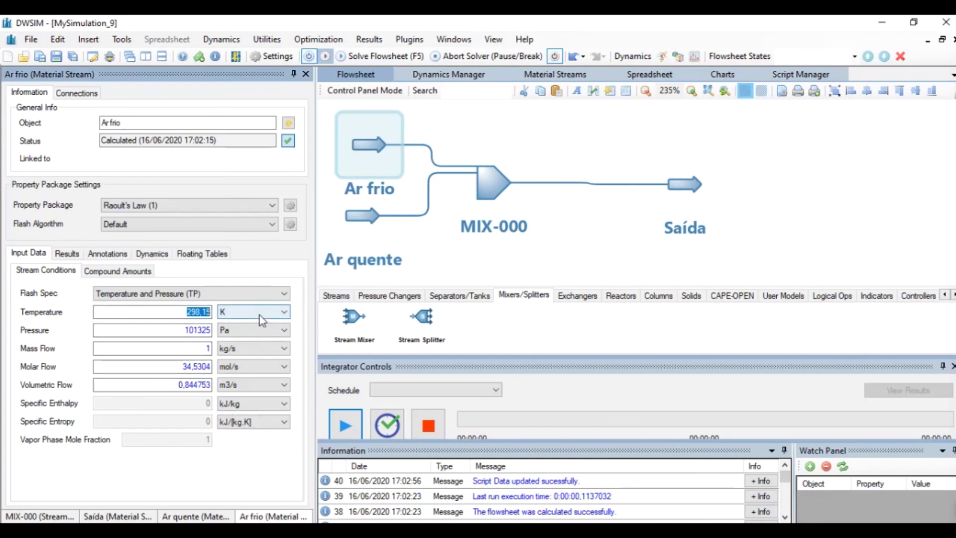
text(7)
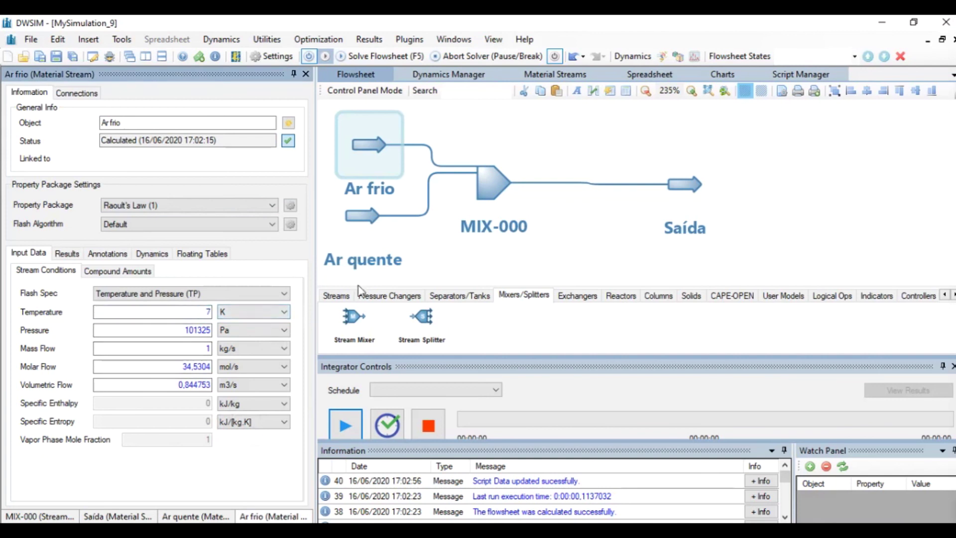
click(249, 313)
click(244, 342)
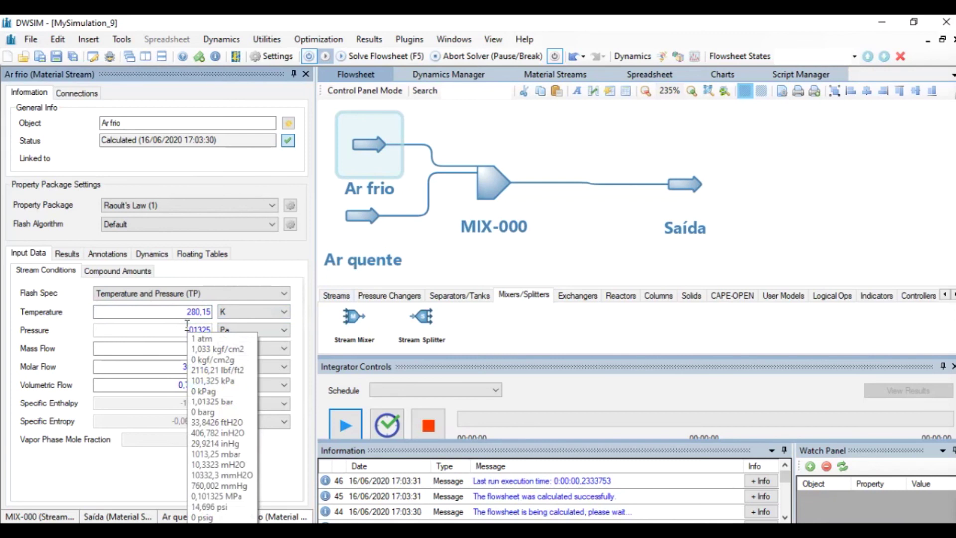
click(128, 331)
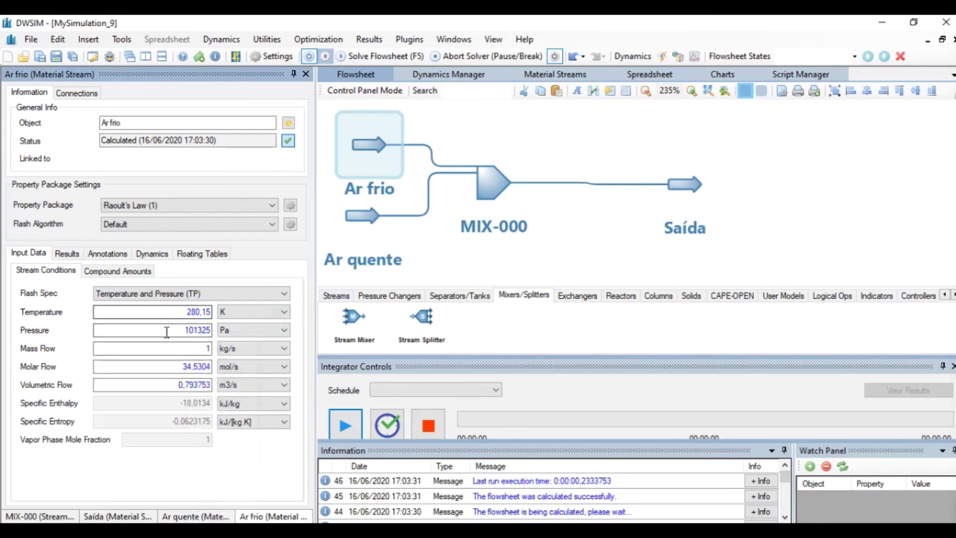
double_click(129, 331)
text(105)
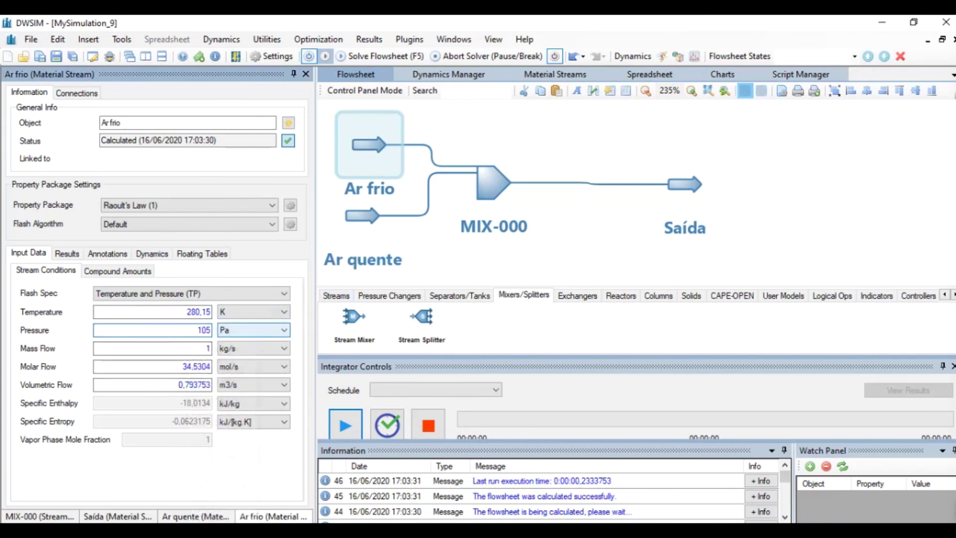
click(268, 333)
click(263, 390)
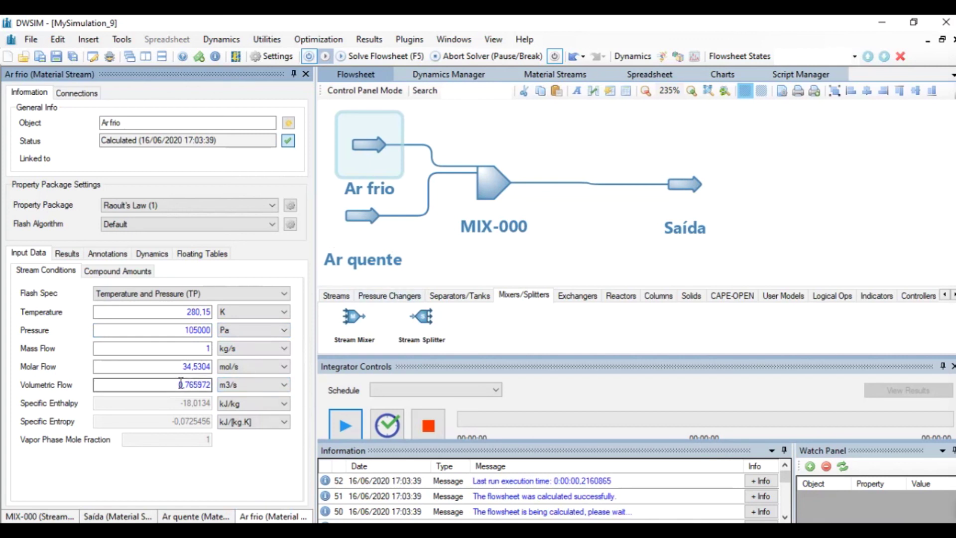
Set the Ar frio stream's volumetric flow to 0,75 m3/s.
drag(170, 384, 228, 388)
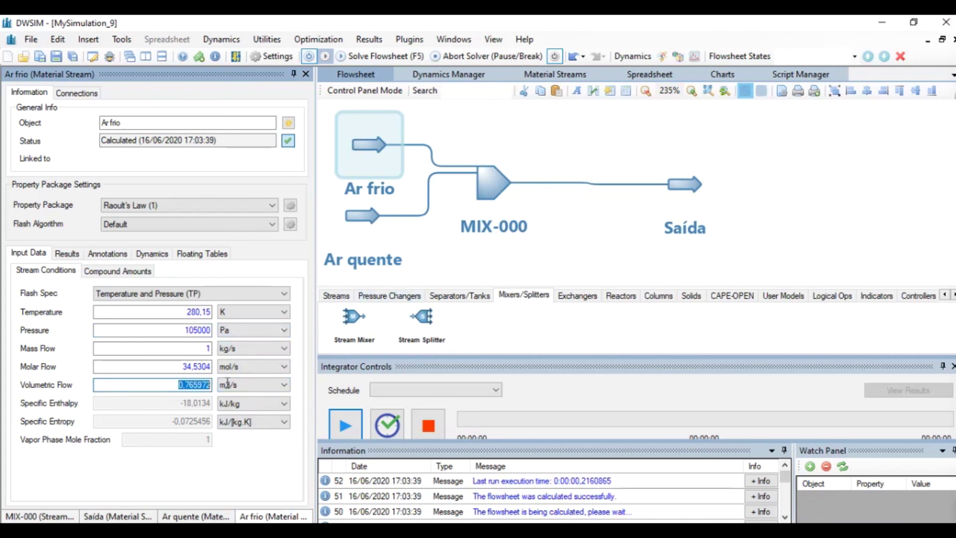
text(0,75)
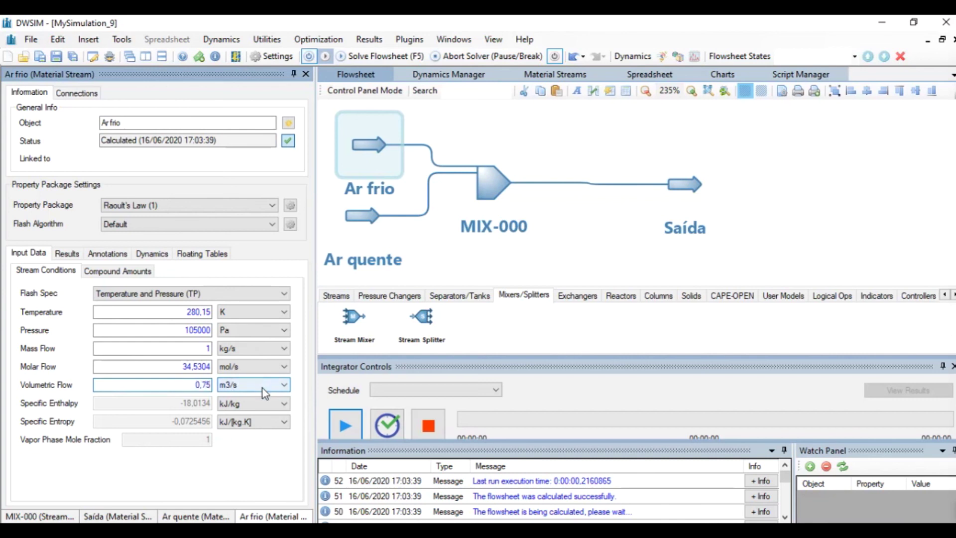
key(Return)
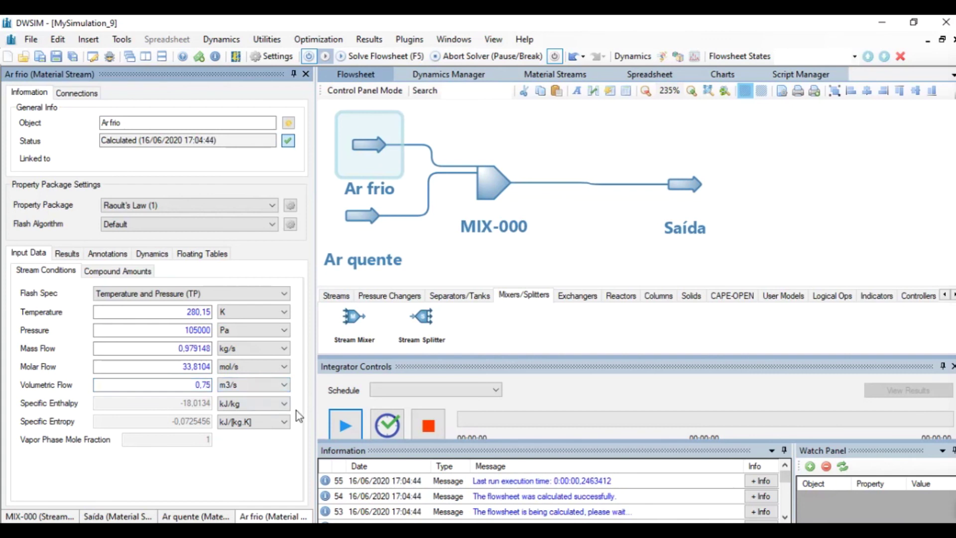
Set the Ar quente stream's temperature to 34 °C and its pressure to 105 kPa.
click(360, 217)
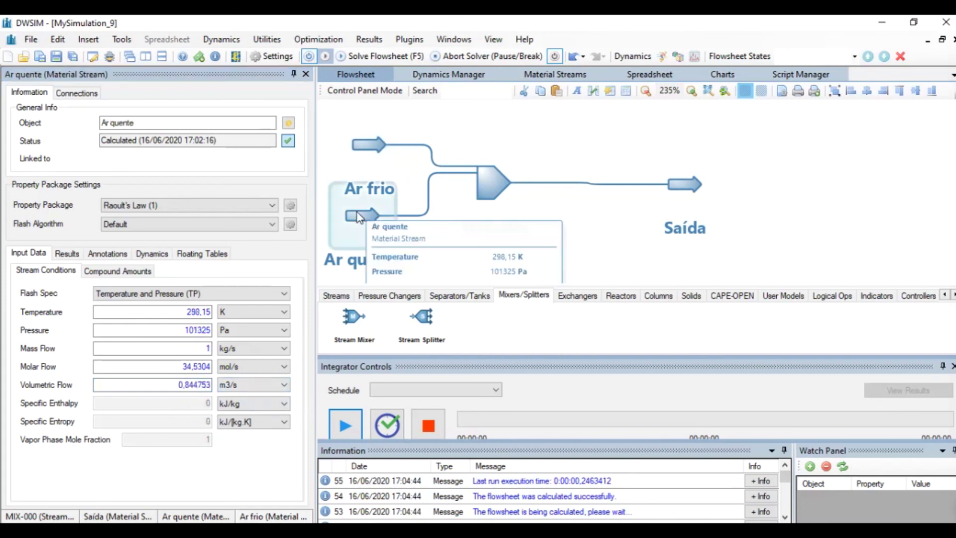
click(175, 314)
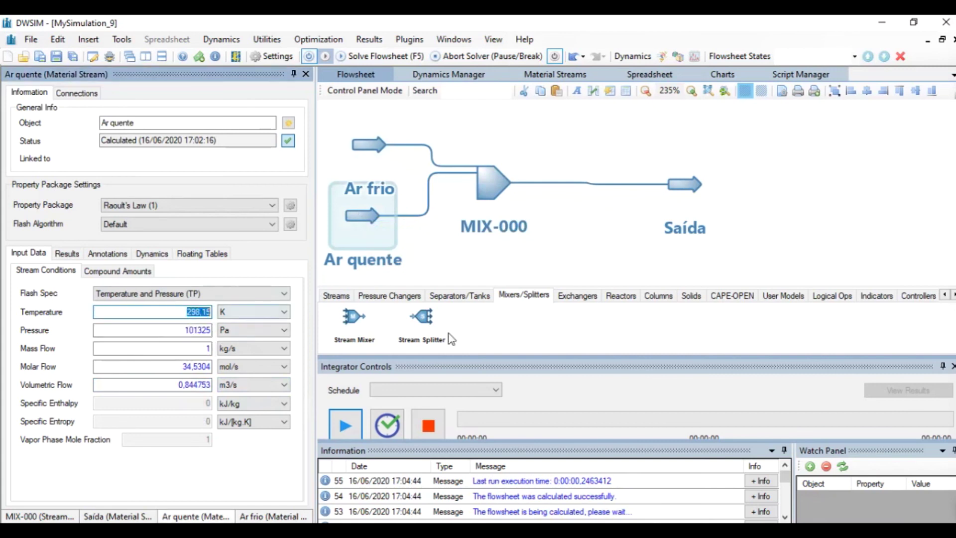
text(34)
click(286, 315)
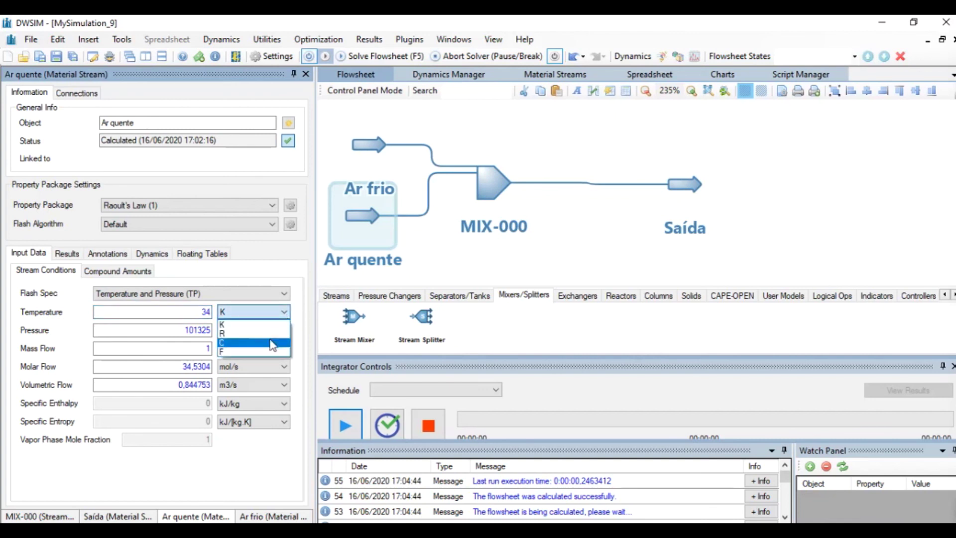
click(273, 342)
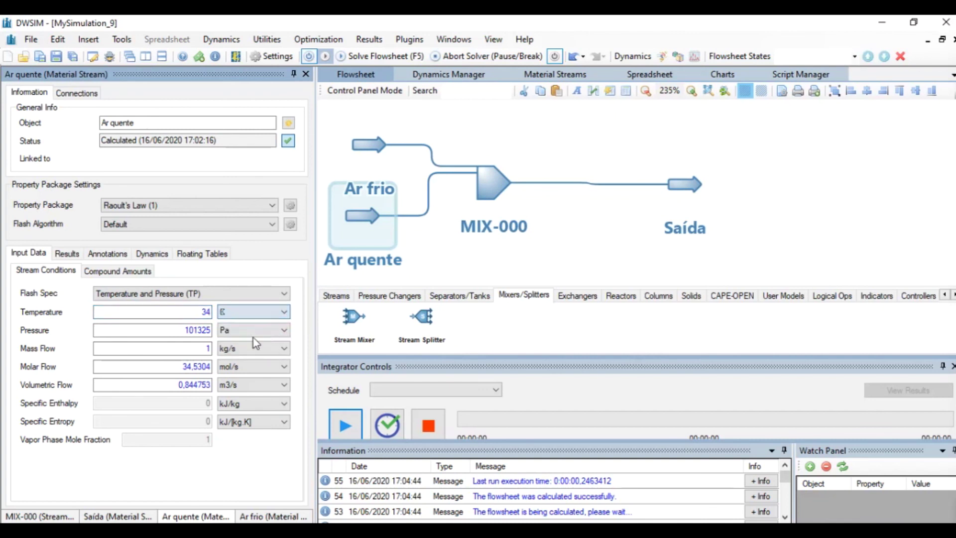
double_click(178, 330)
text(105)
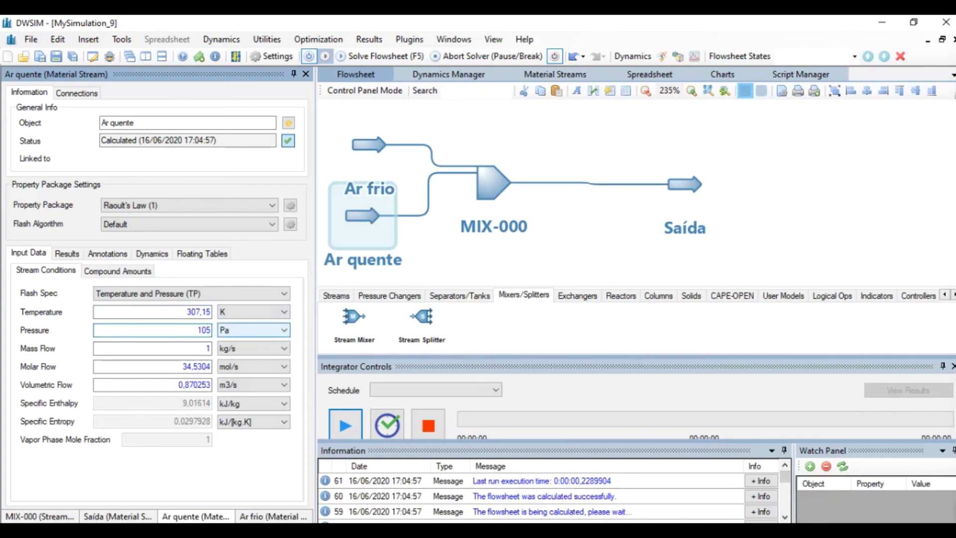
click(259, 336)
click(251, 387)
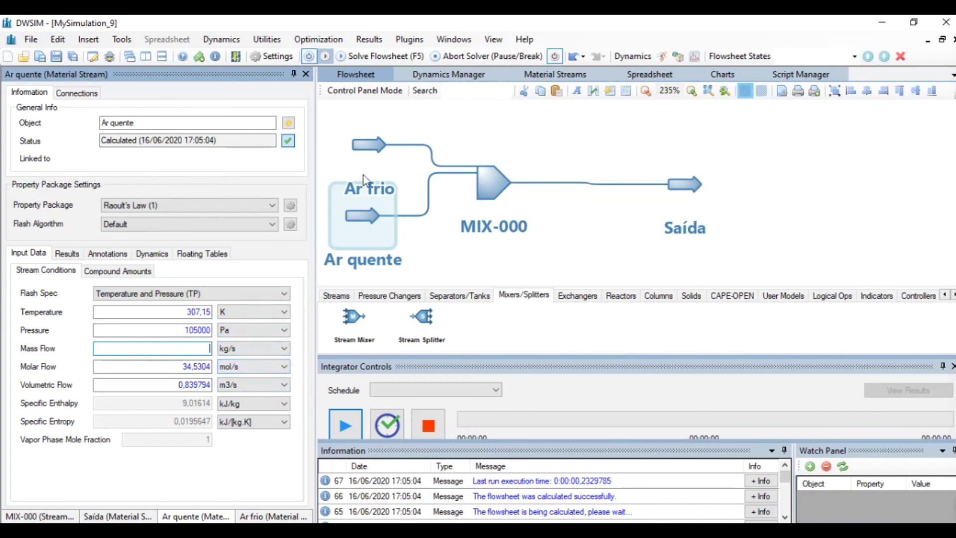
Check the Ar frio stream's mass flow and set the Ar quente stream's mass flow to 2,15413 kg/s.
click(367, 154)
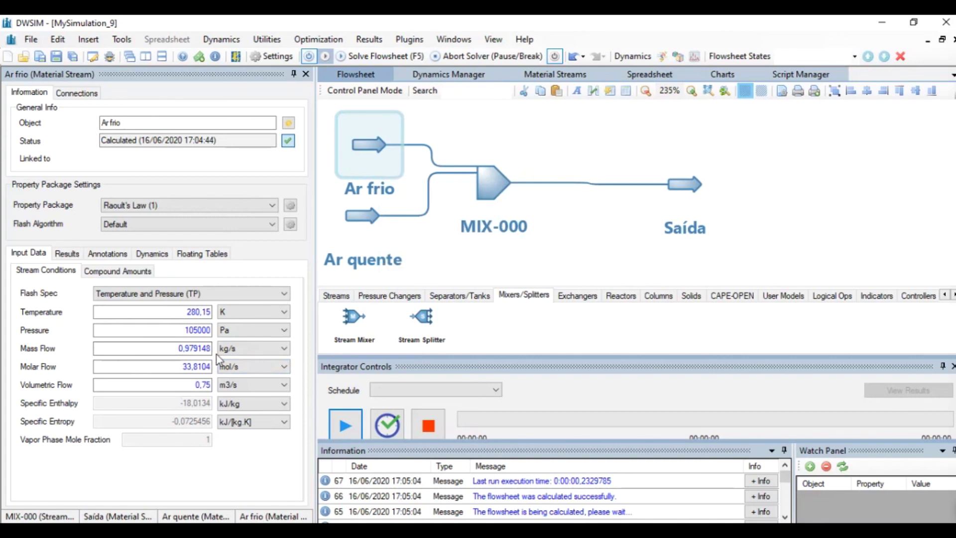
mouse_move(360, 209)
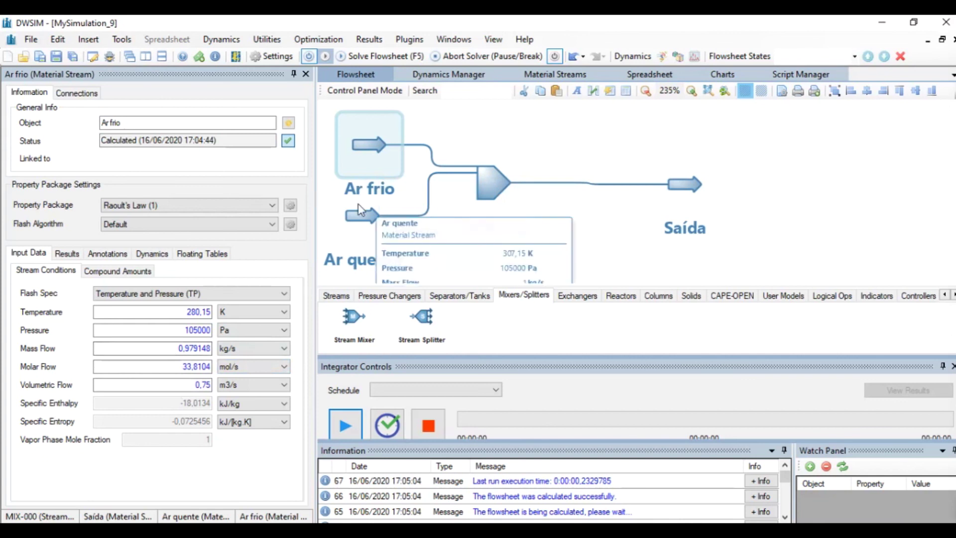
click(368, 224)
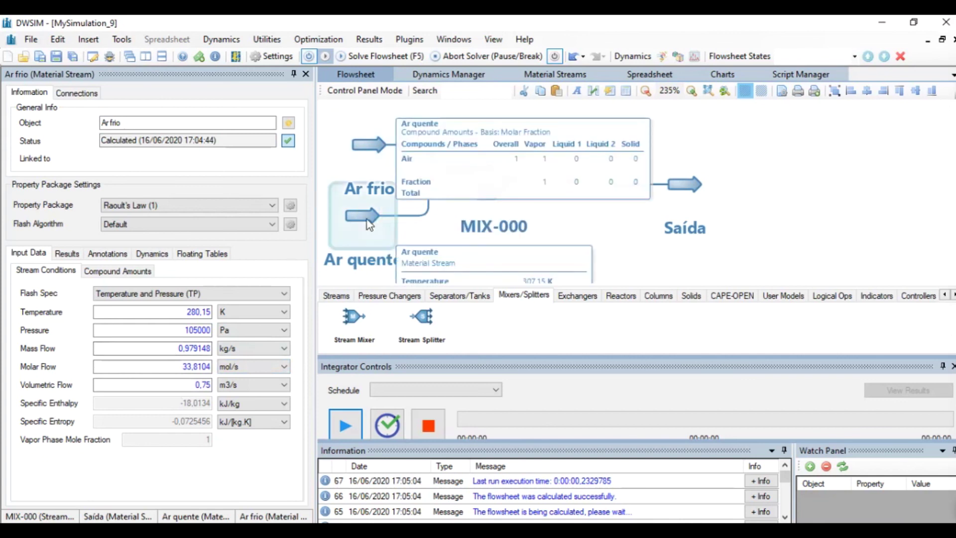
double_click(169, 348)
key(BackSpace)
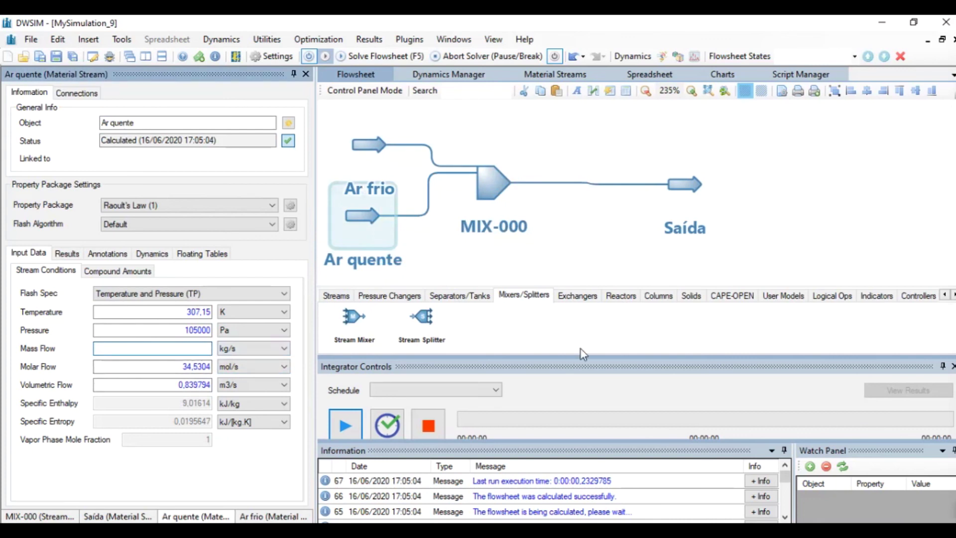
text(2,15413)
key(Return)
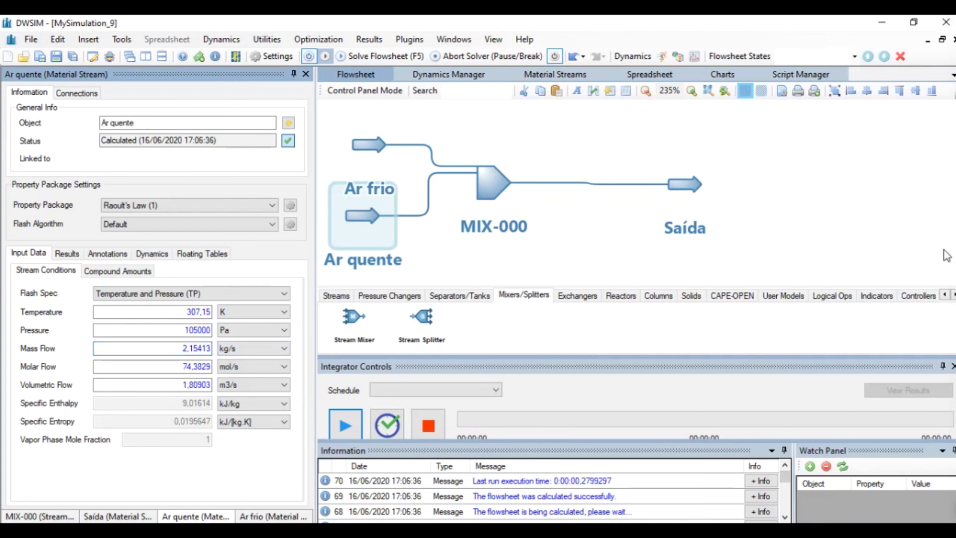
Examine the calculated temperature, pressure and flows of the Saída outlet stream.
mouse_move(700, 190)
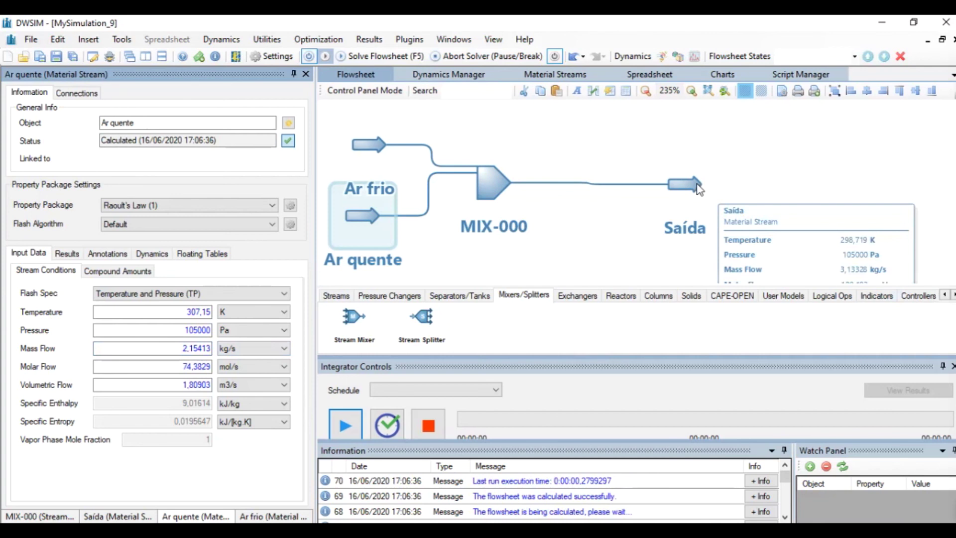
drag(700, 190, 628, 157)
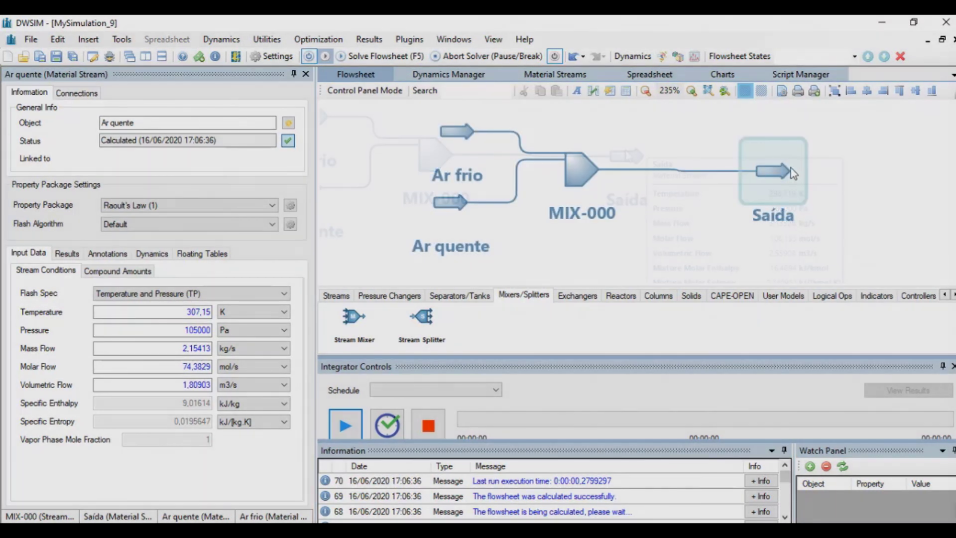
click(790, 168)
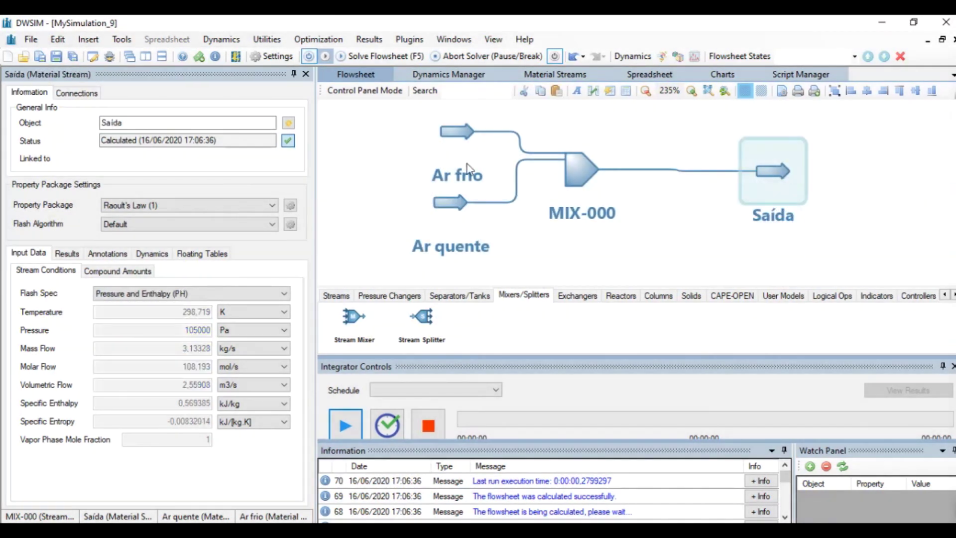
Close the Saída stream's properties, then move the stream closer to the mixer and show its conditions again.
click(306, 74)
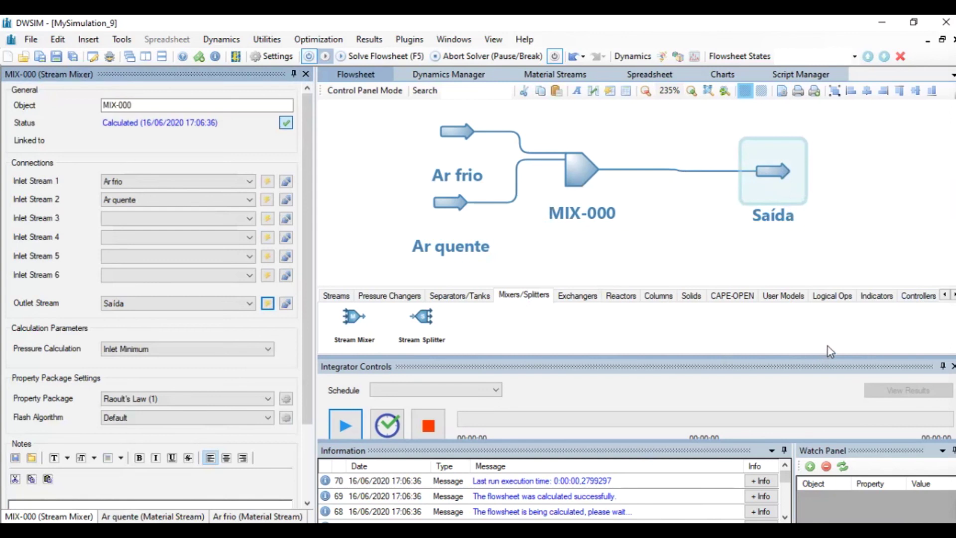
drag(767, 178, 715, 172)
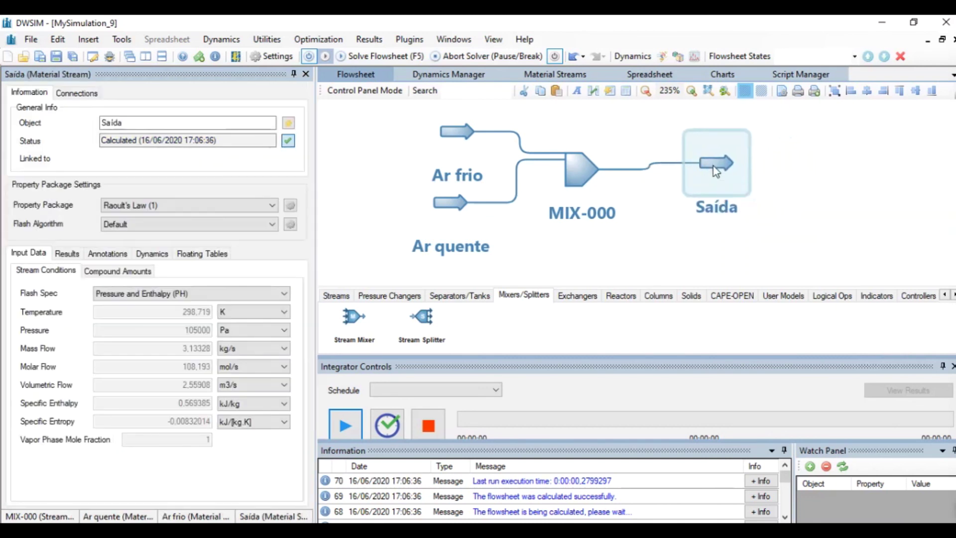
mouse_move(714, 179)
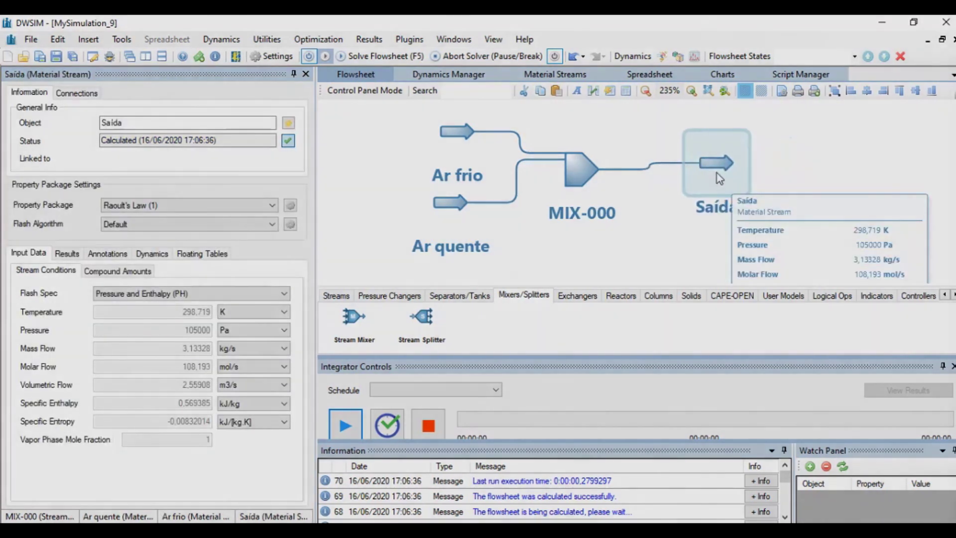